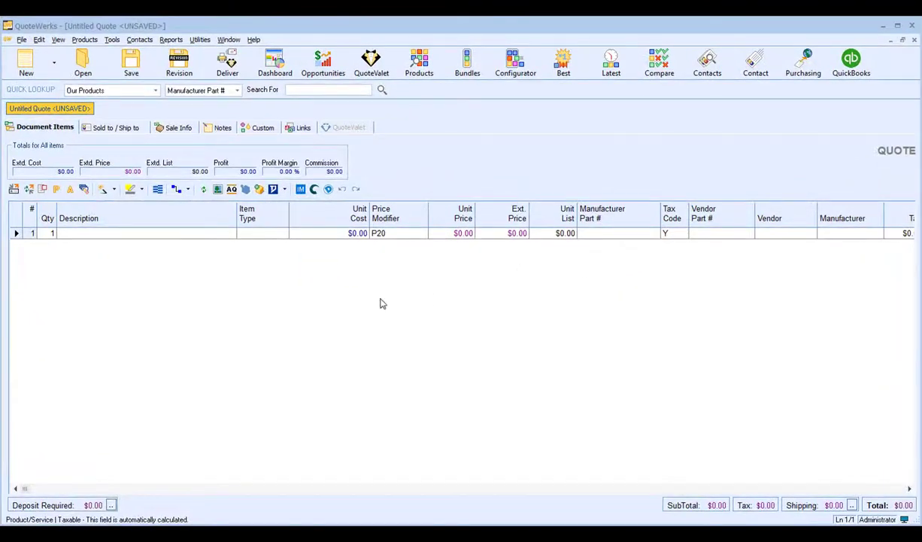
- Look up HubSpot CRM contacts by Name for "aspire" from the quote's Sold to section
click(135, 129)
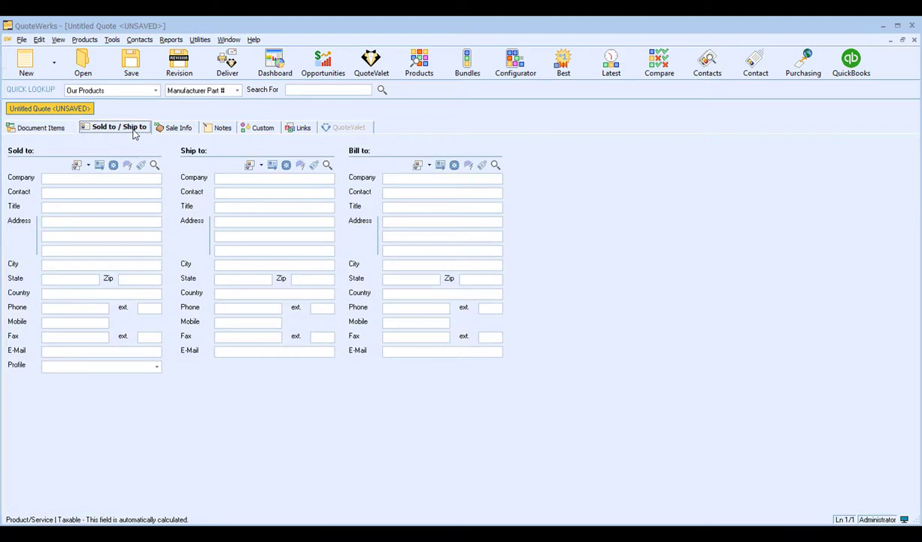
click(155, 166)
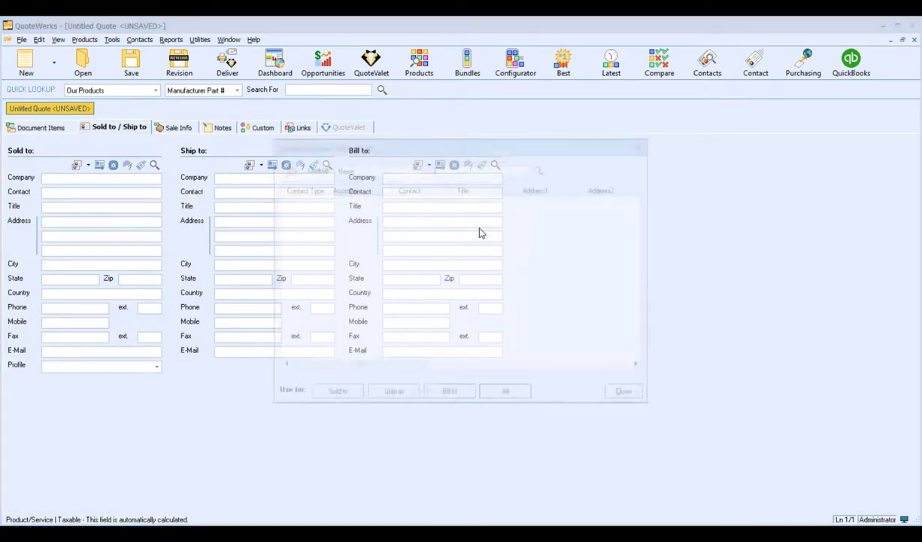
drag(455, 143, 598, 141)
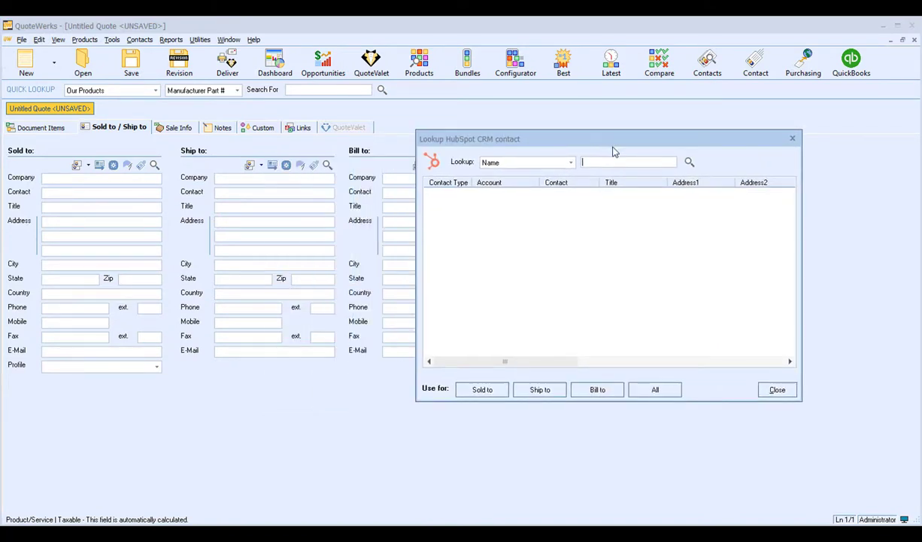
click(570, 163)
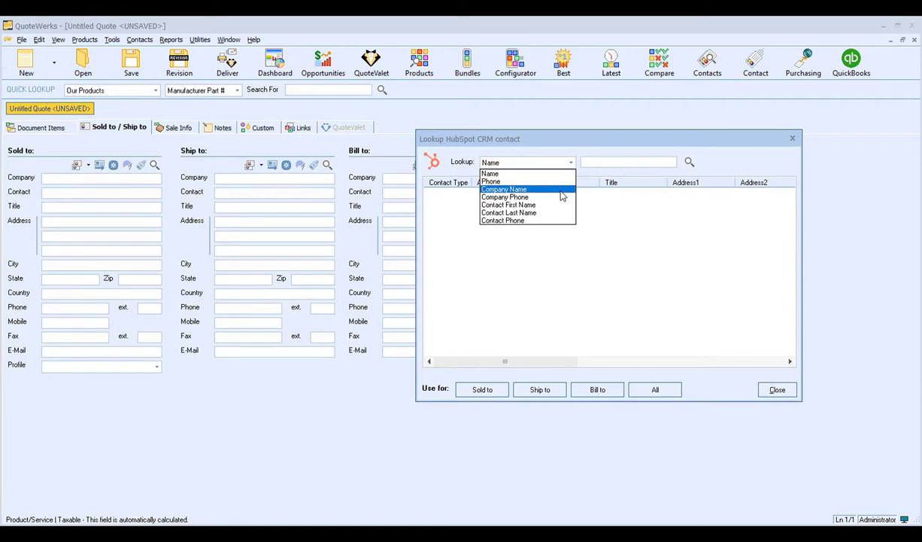
click(560, 174)
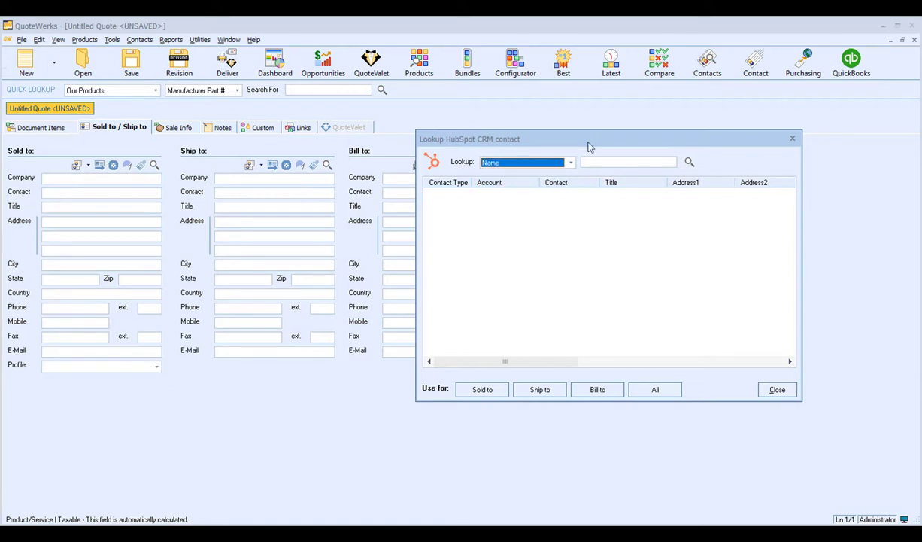
click(628, 162)
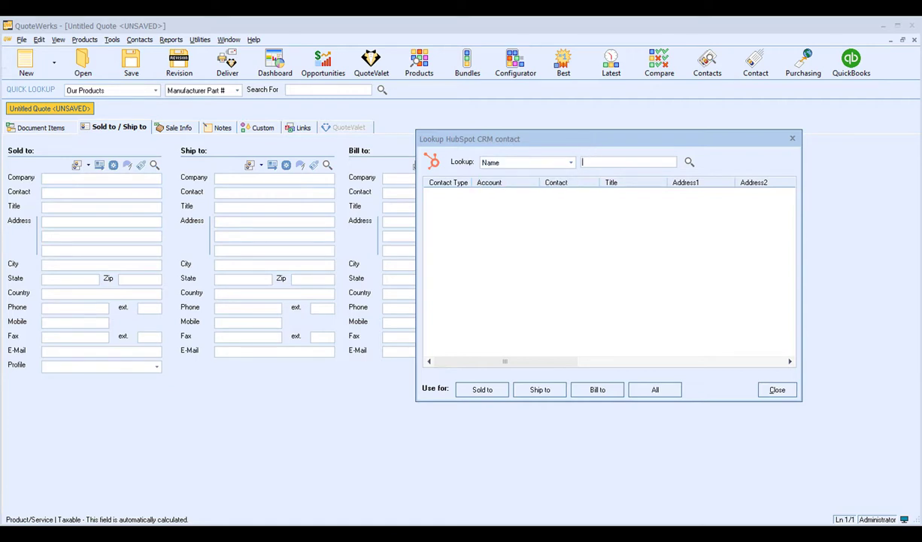
text(aspire)
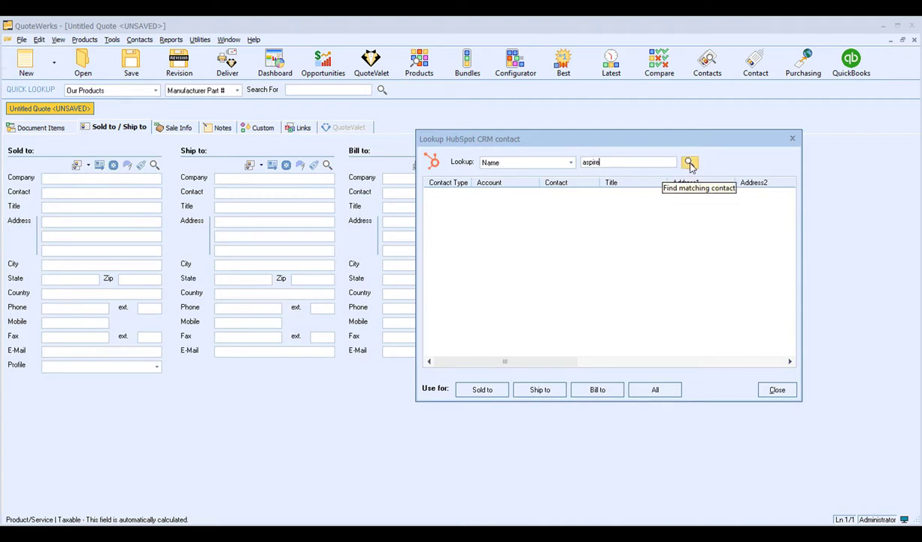
click(690, 164)
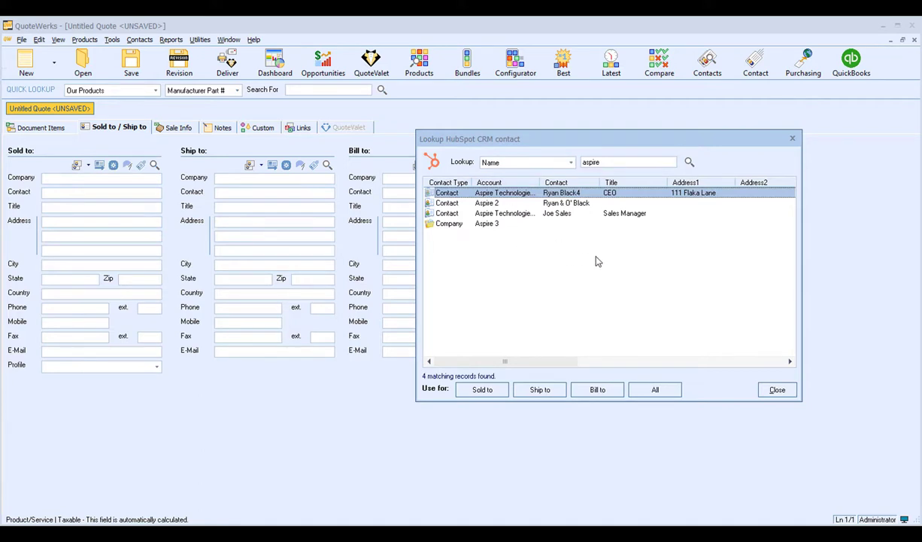
- Use the Aspire Technologies Sales Manager contact for the quote's Sold to, Ship to and Bill to details
click(552, 214)
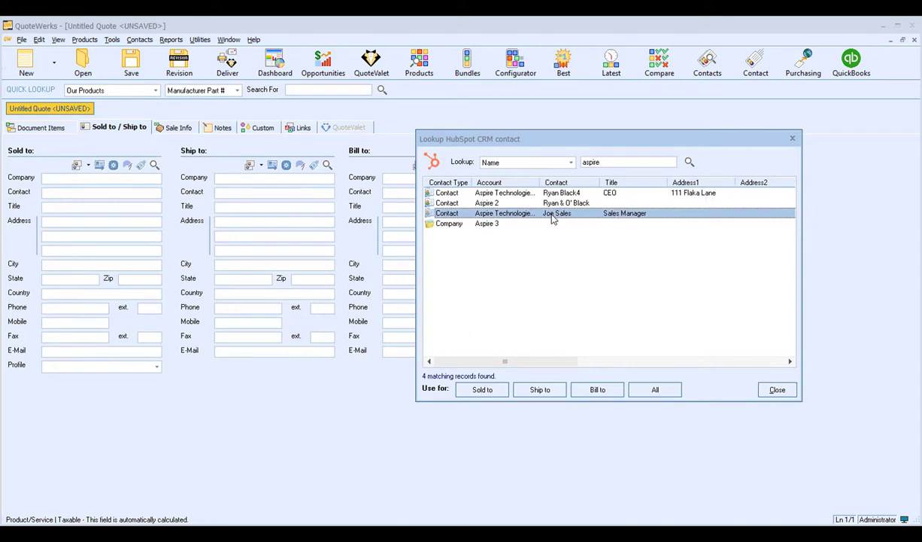
click(477, 390)
click(673, 394)
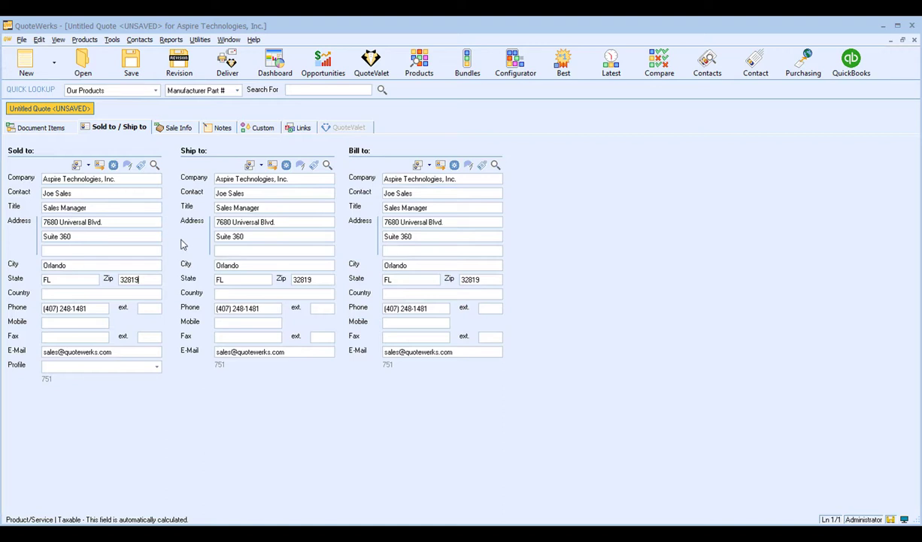
- Insert a section header named "Products:" above the empty first line of the document items
click(45, 128)
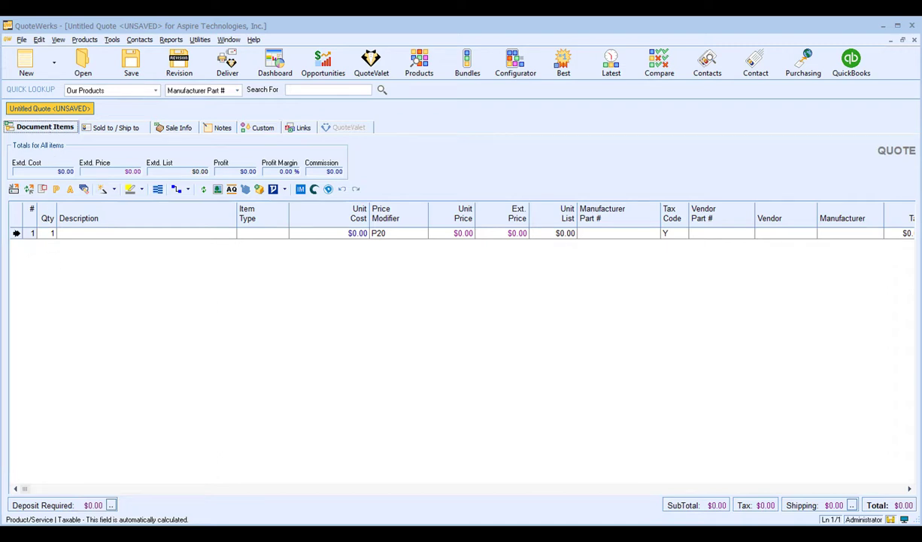
click(16, 233)
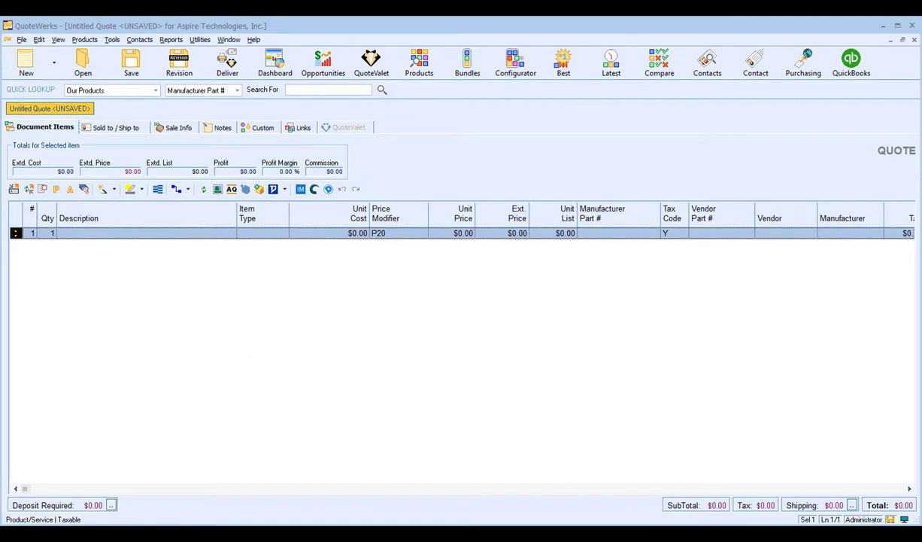
right_click(15, 234)
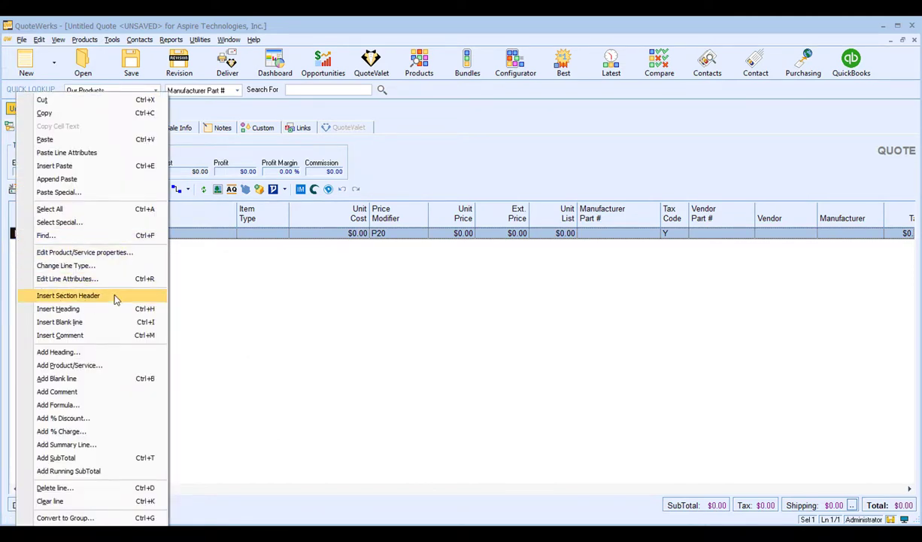
click(83, 295)
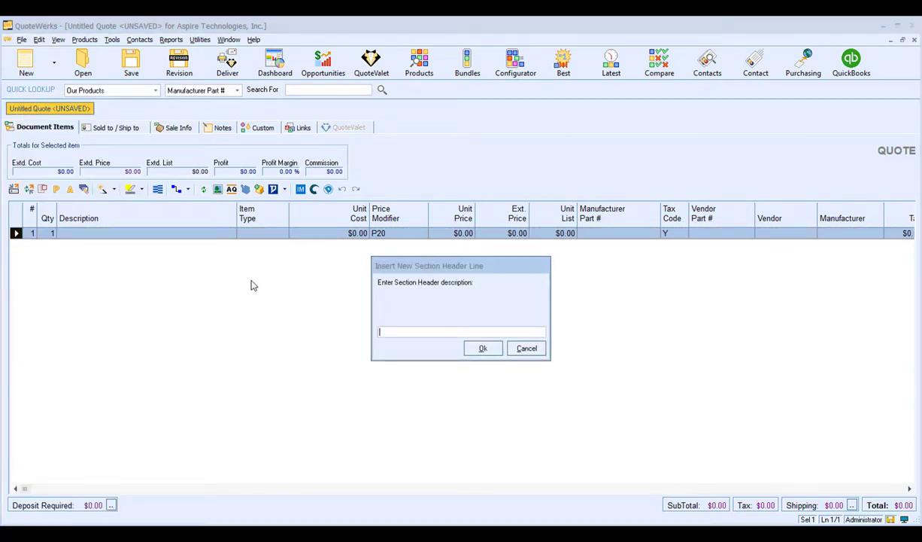
text(Products:)
key(Return)
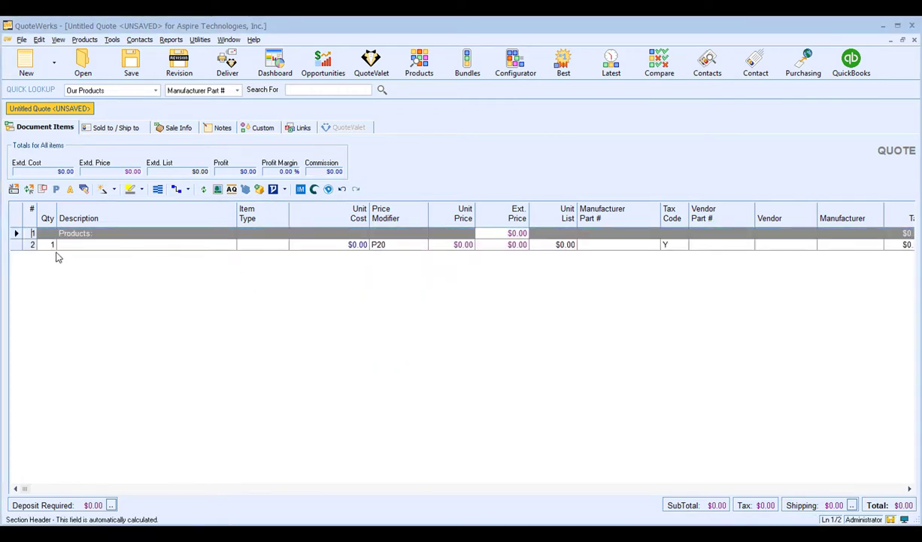
- Insert a section header named "Services:" directly below the Products header
right_click(16, 246)
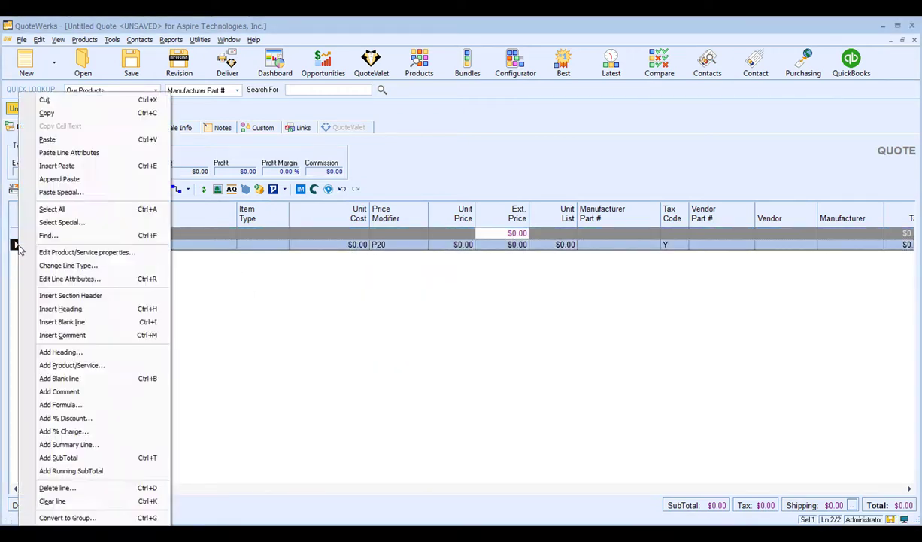
click(70, 295)
text(Services:)
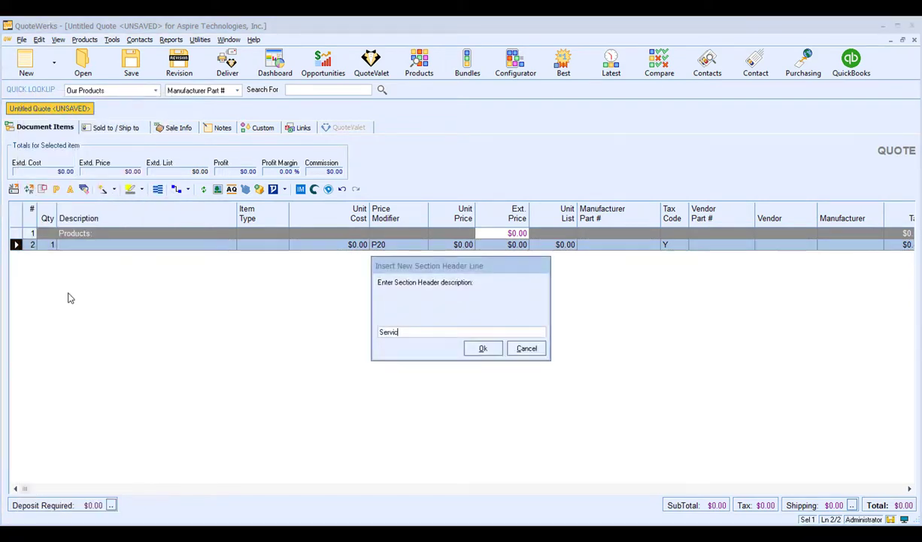
key(Return)
- Insert a section header named "Optional items:" directly below the Services header
right_click(16, 256)
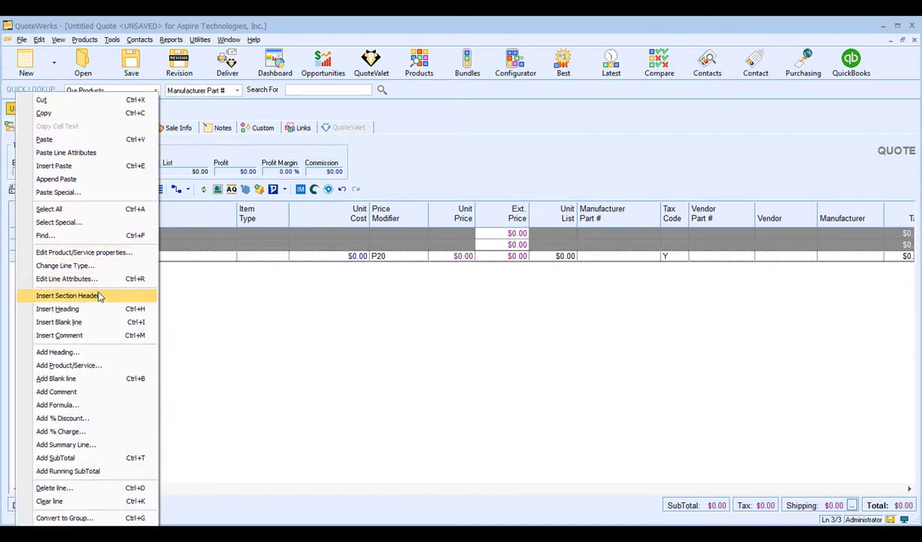
click(97, 295)
text(Optiona)
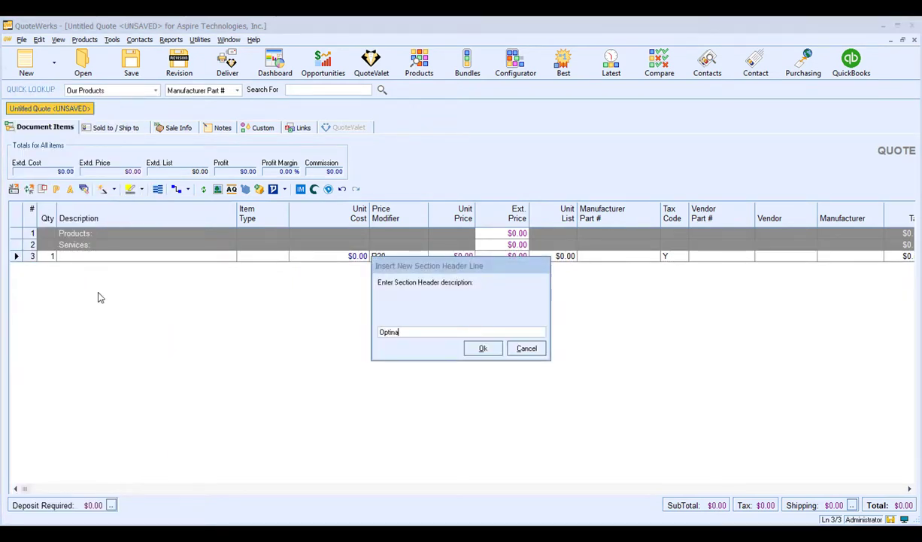
key(BackSpace)
key(BackSpace)
key(BackSpace)
key(BackSpace)
text(ional items:)
key(Return)
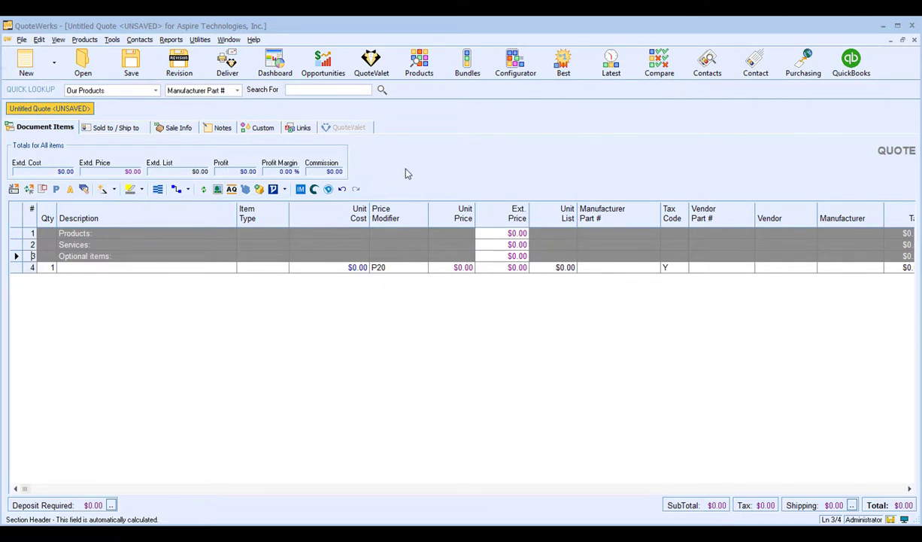
- Search the HubSpot CRM products for "tripp lite" and choose the 16-Port Cat5 KVM Switch B072-016-1 for adding to the quote
click(419, 67)
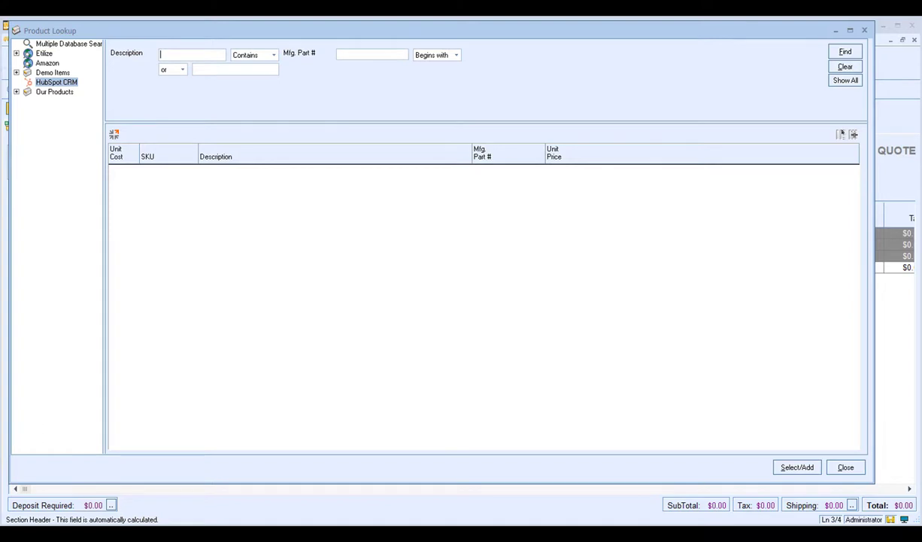
text(tripp lite)
key(Return)
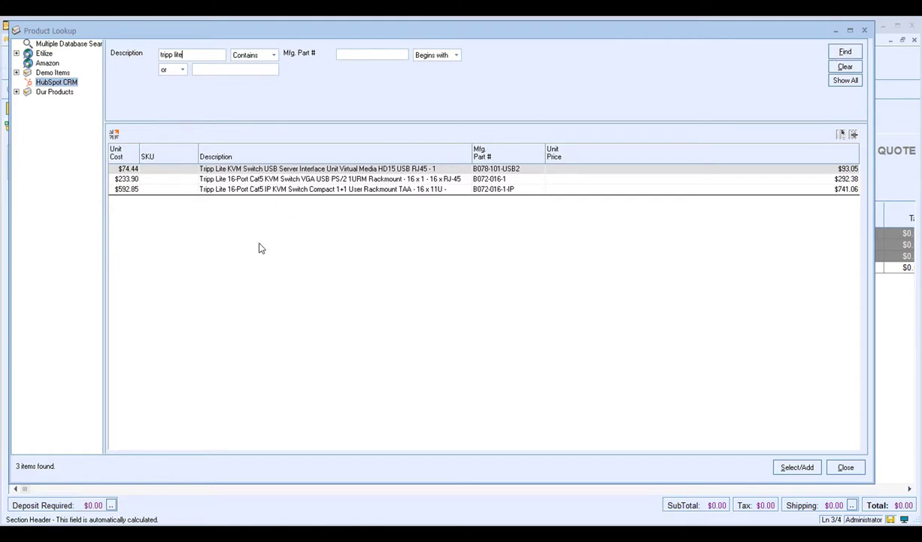
click(272, 179)
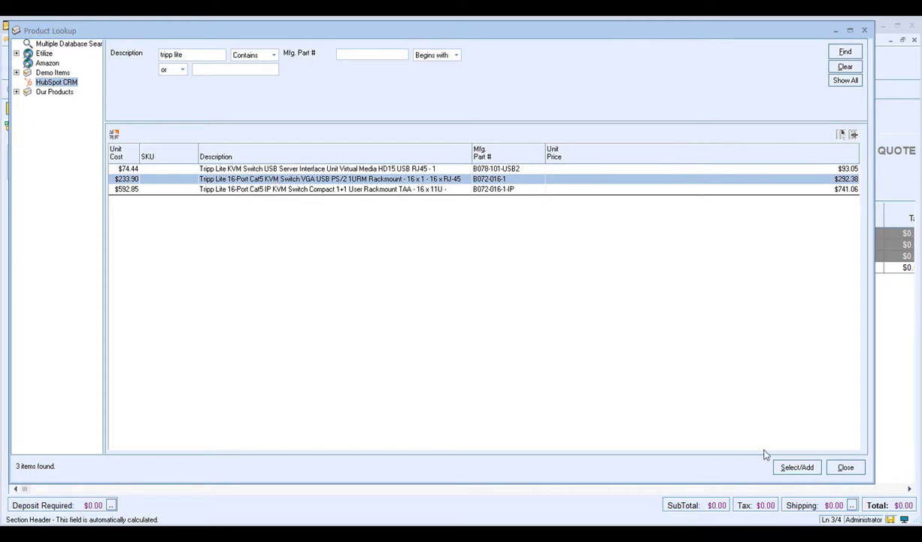
click(795, 467)
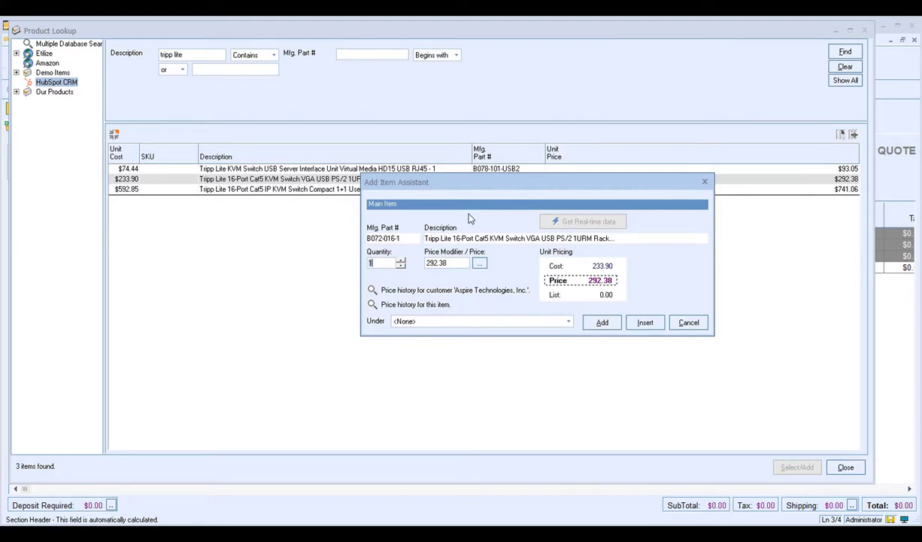
- Set the KVM switch's quantity to 3 and its price to 300.00
click(401, 260)
click(401, 260)
key(Tab)
text(300.00)
- Review the KVM switch's price history for customer Aspire Technologies, Inc. and for the item overall
click(372, 290)
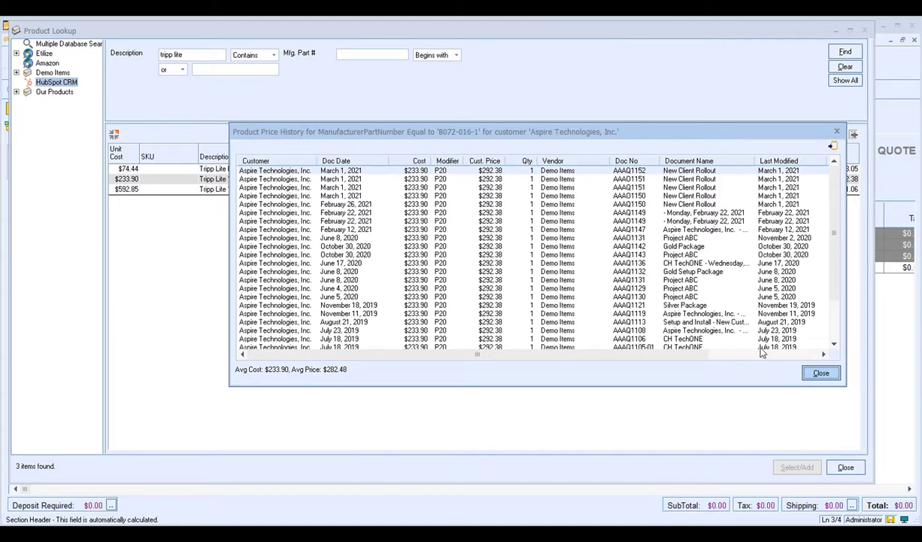
click(820, 372)
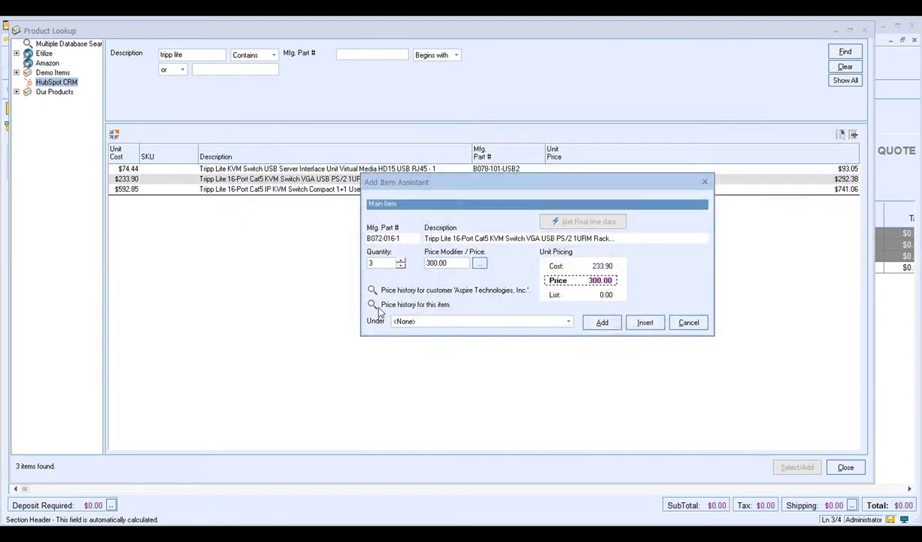
click(372, 305)
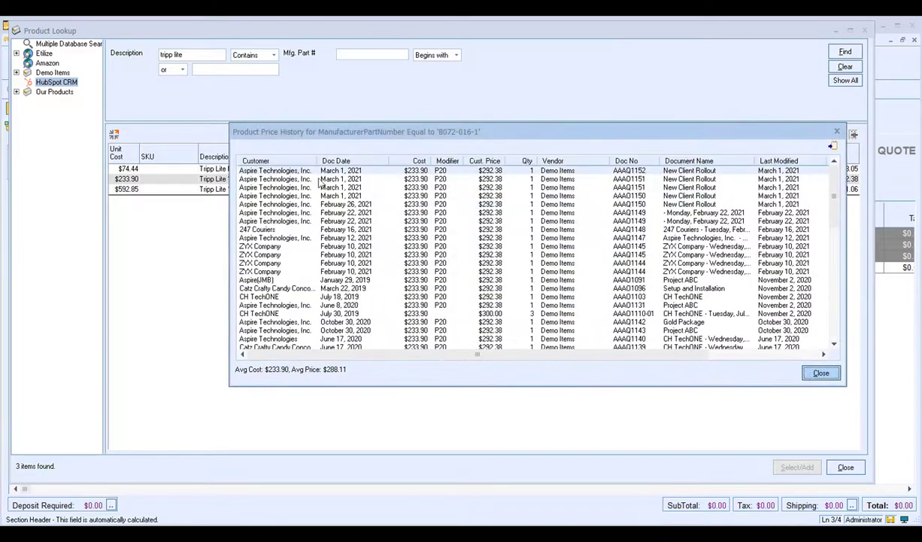
click(820, 373)
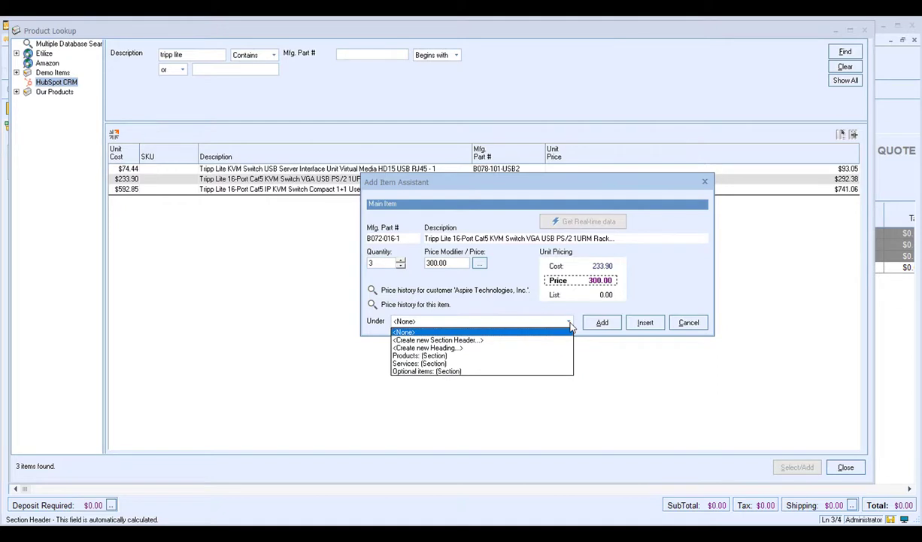
- Add the KVM switch under the Products section and return to the quote's document items
click(445, 359)
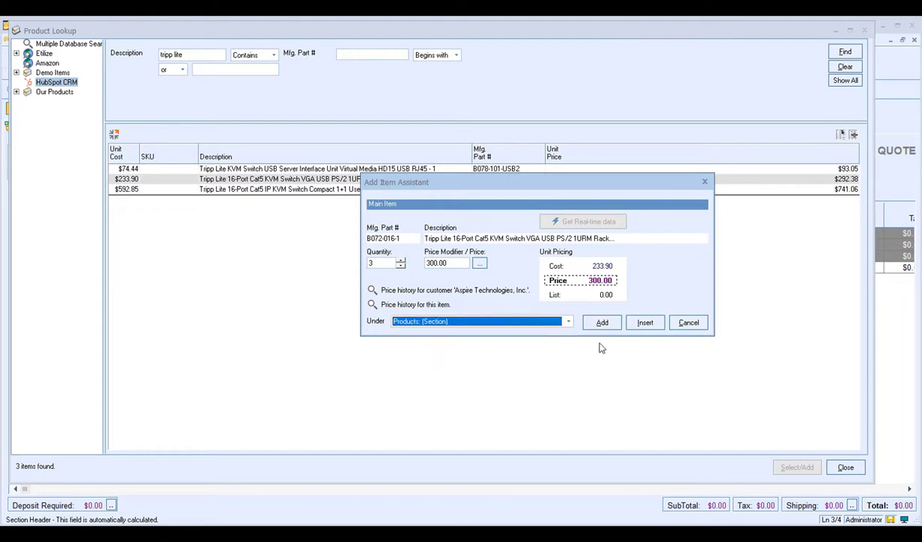
click(612, 323)
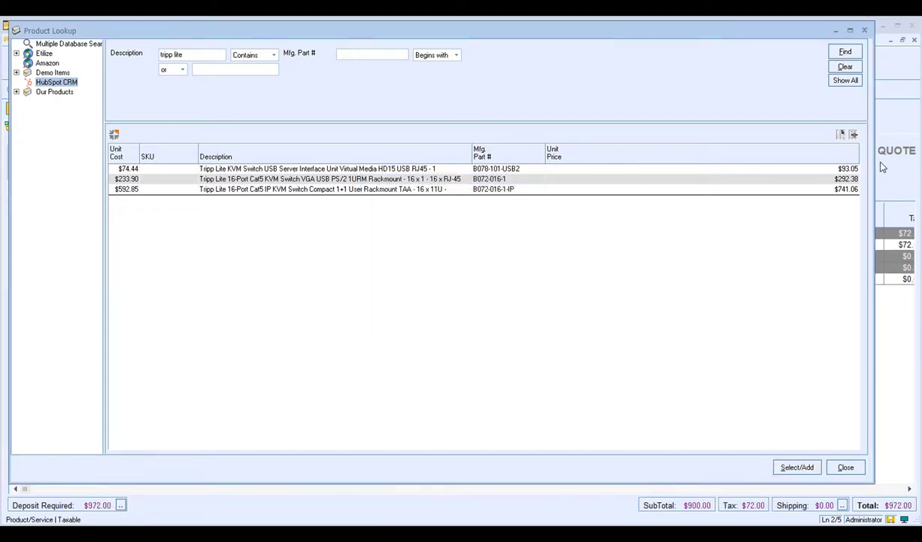
key(Escape)
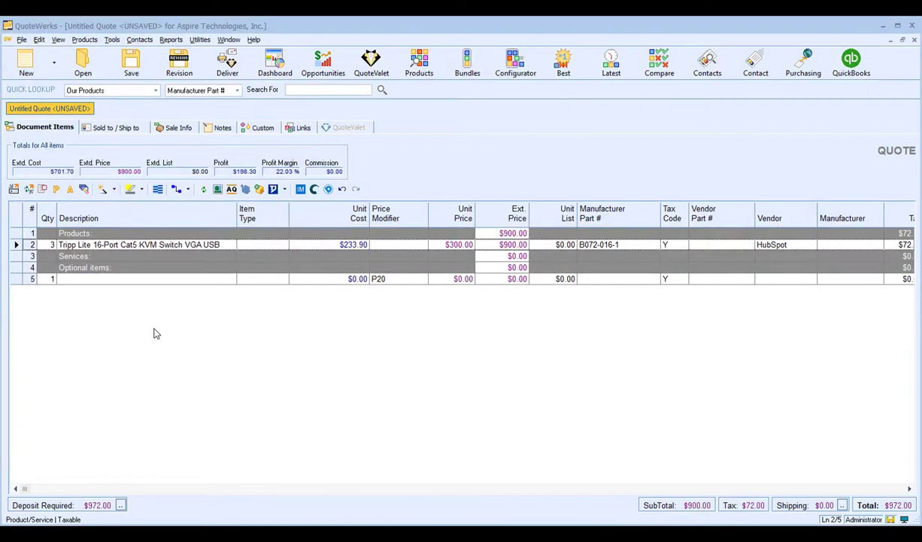
- Return to the Product Lookup window and show all products in the Demo Items source
mouse_move(388, 534)
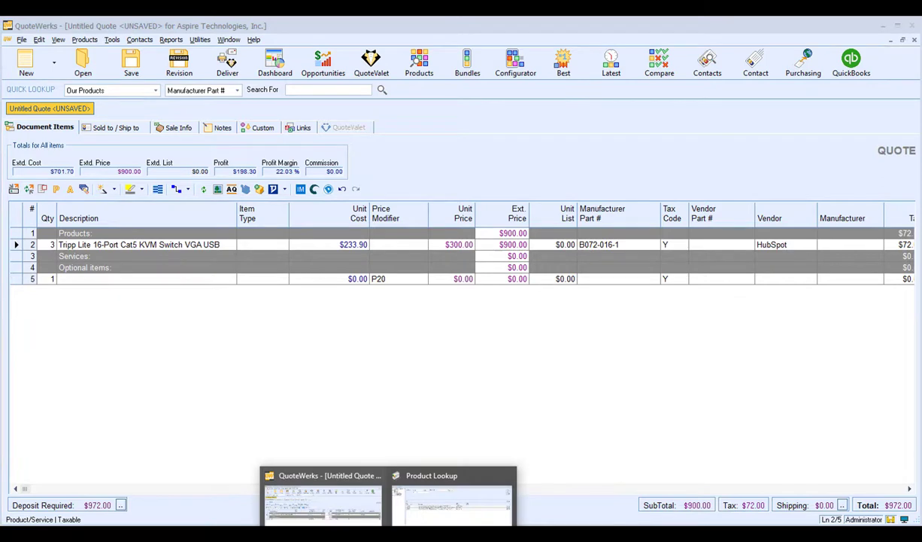
click(452, 500)
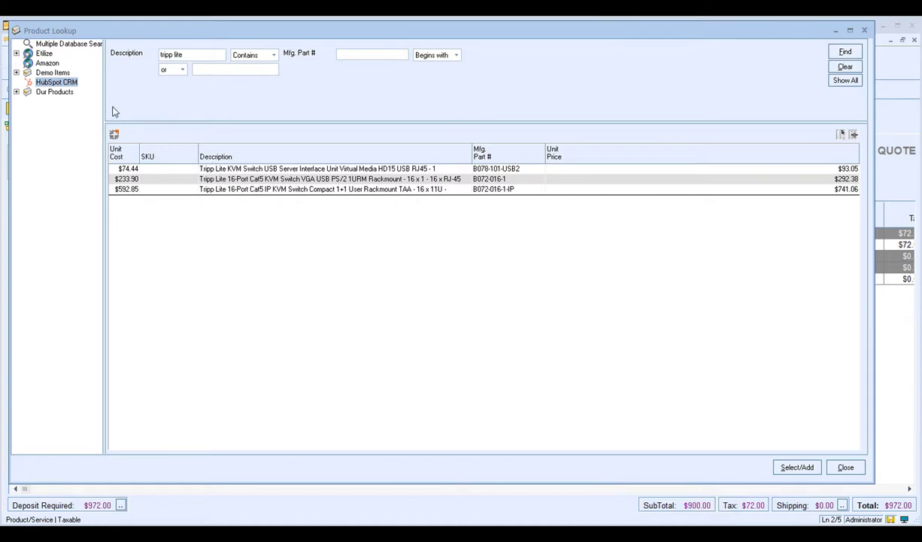
click(51, 73)
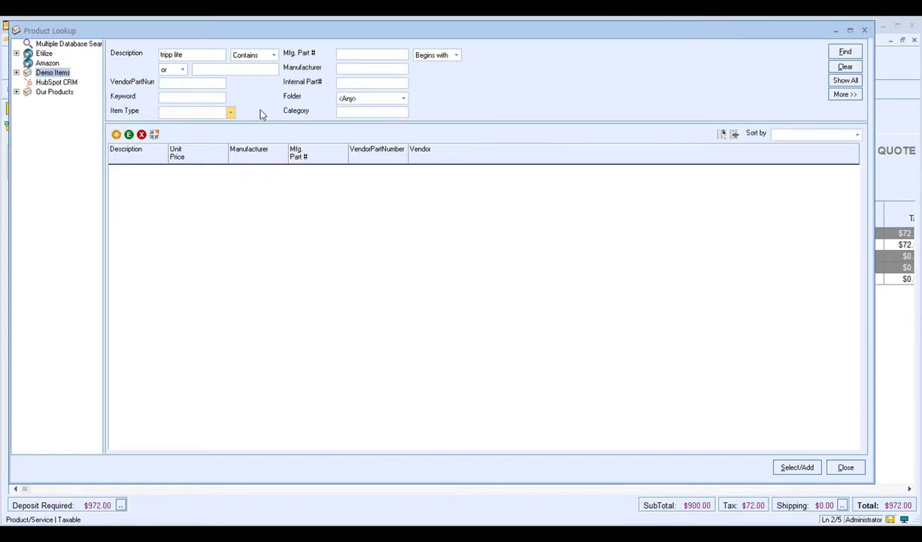
click(836, 82)
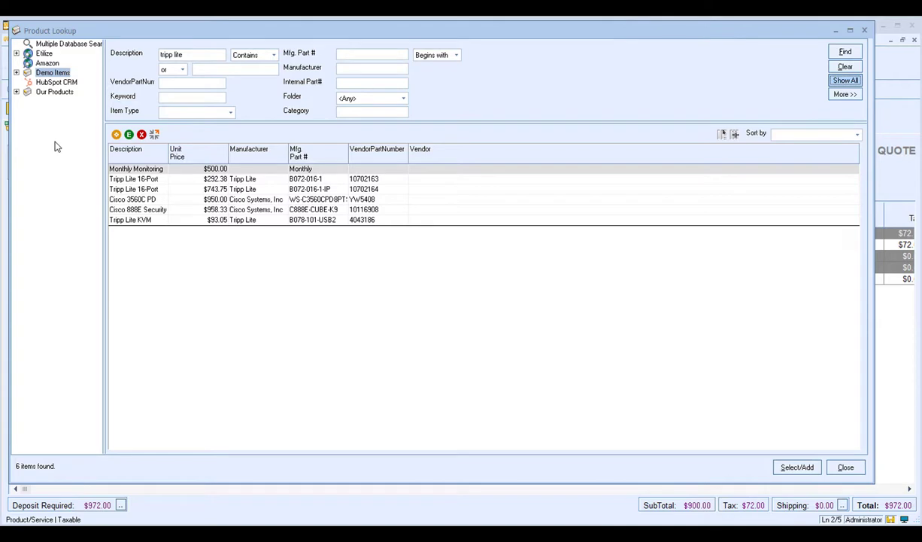
- Add all products listed in the Demo Items source to the quote and close the product lookup
click(293, 167)
shift+click(313, 221)
right_click(313, 224)
click(335, 229)
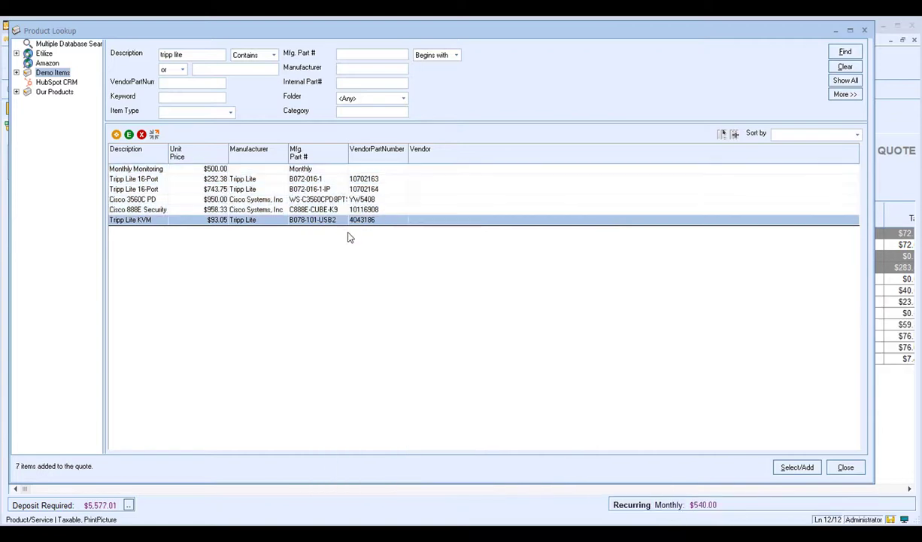
click(845, 468)
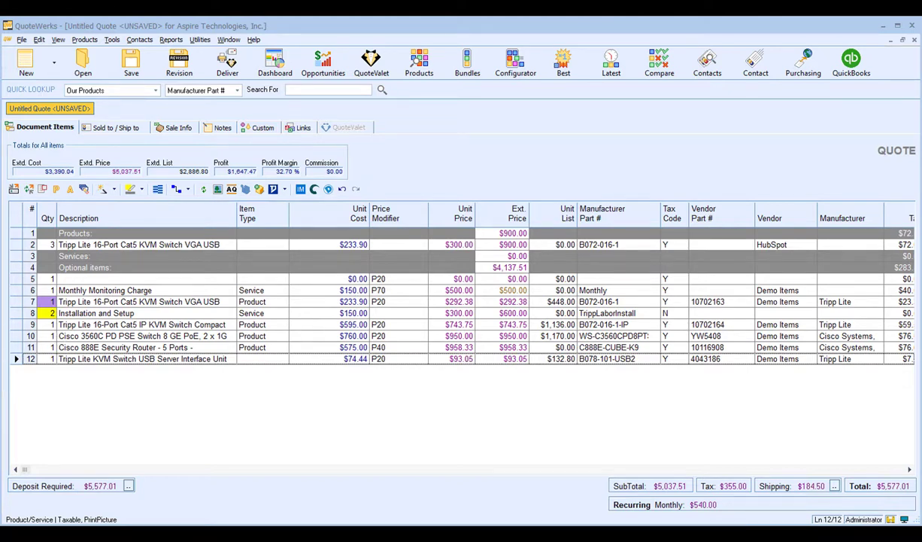
- Move the monitoring and installation lines under Services, and the two Demo Items 16-port KVM switches and Cisco 3560C under Products
click(16, 278)
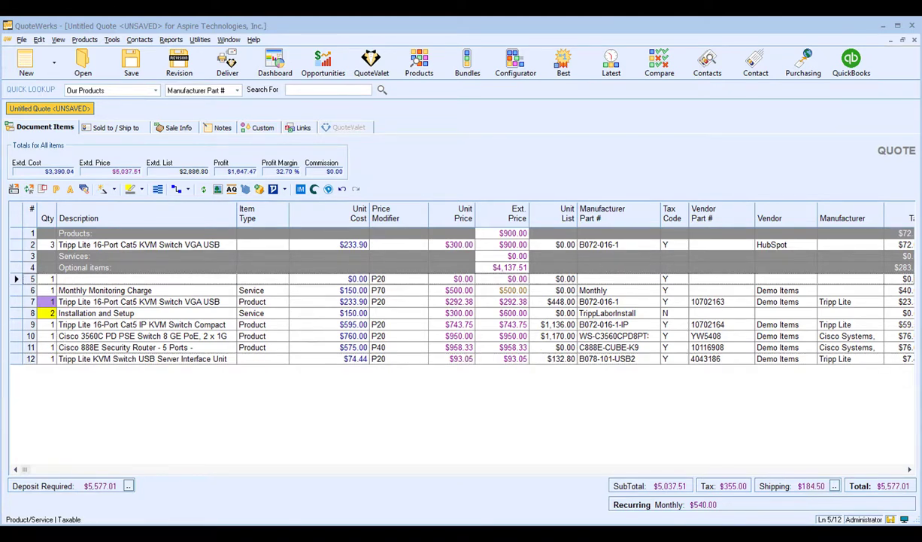
click(16, 313)
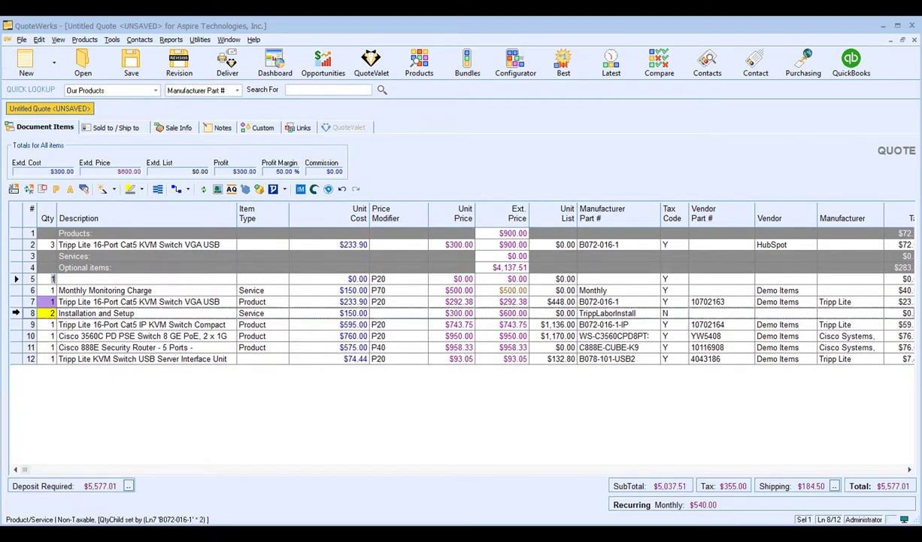
mouse_move(15, 278)
mouse_down()
mouse_move(16, 262)
mouse_move(16, 271)
mouse_up()
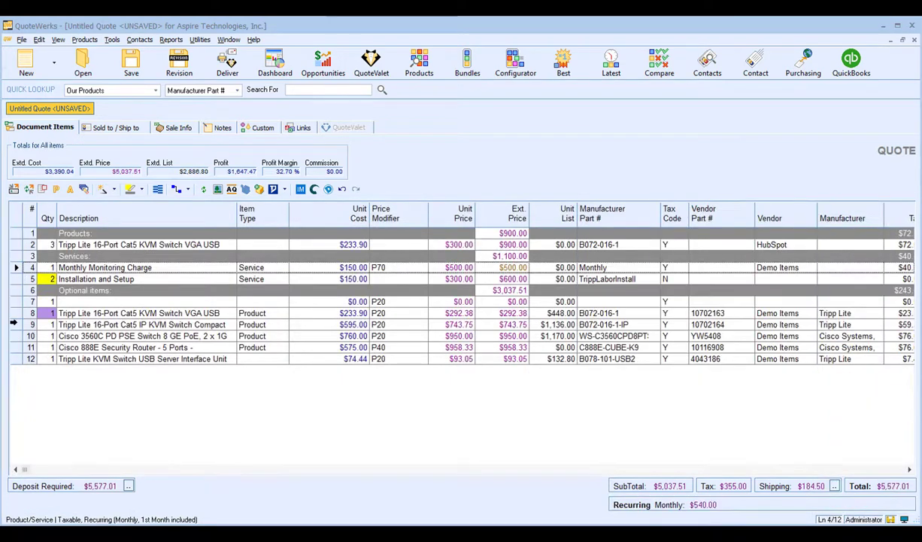
drag(13, 313, 21, 259)
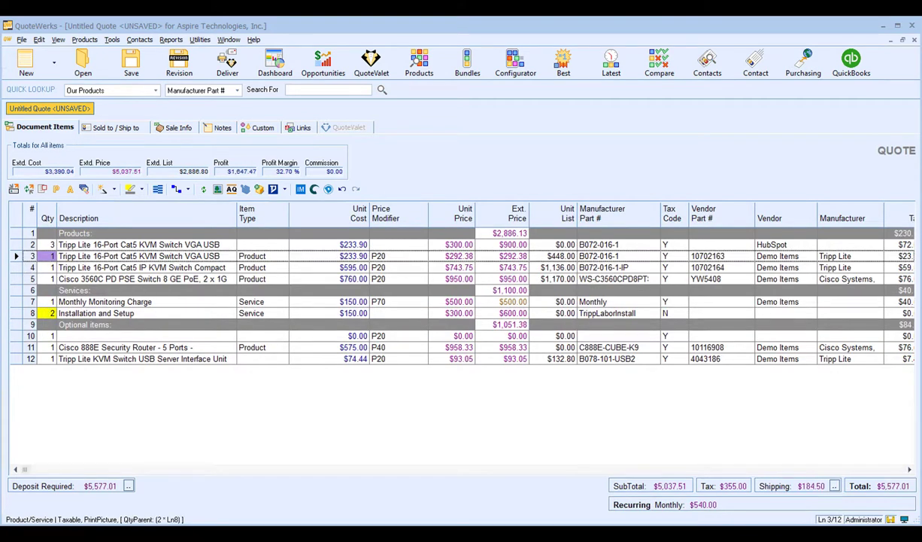
- Delete the blank line item under the Optional items section
click(16, 336)
key(Delete)
key(Return)
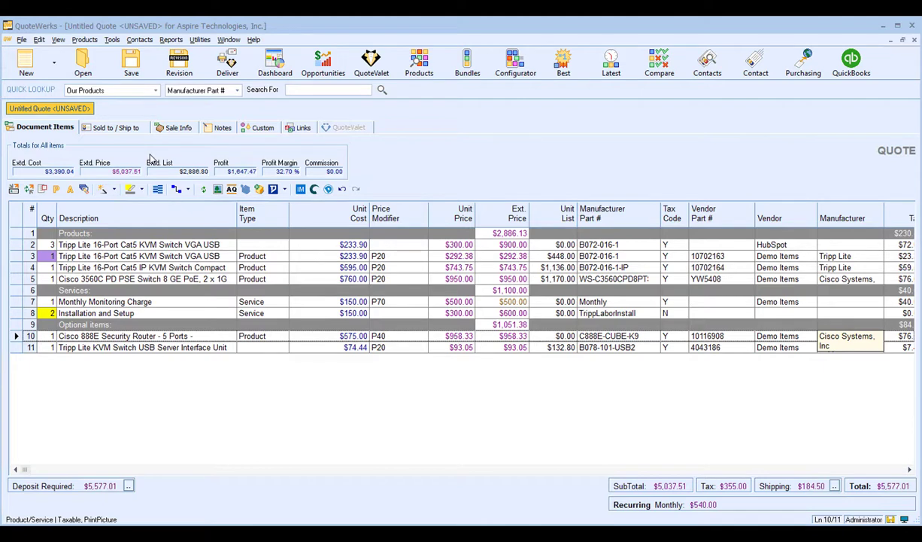
- Save the quote with a linked HubSpot document and deal, and browse the existing deals while keeping Create New HubSpot Deal selected
click(132, 65)
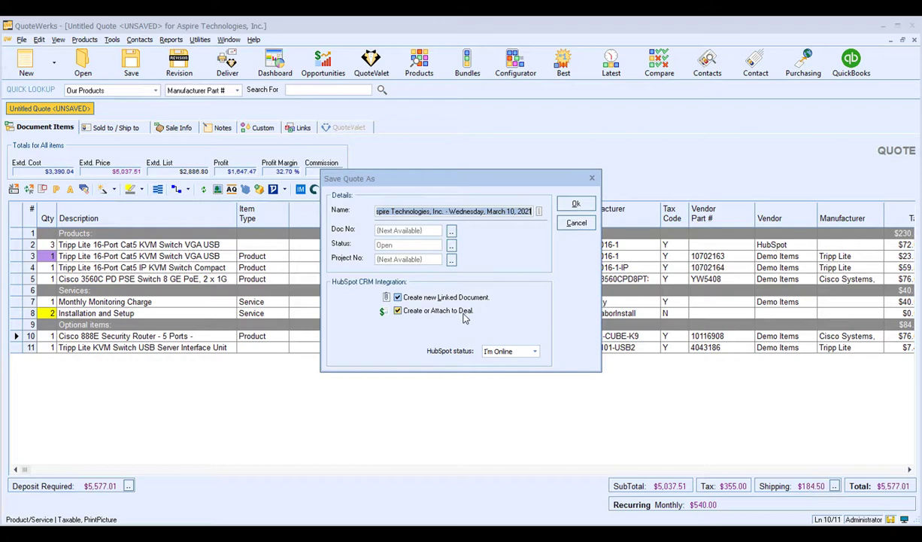
click(575, 204)
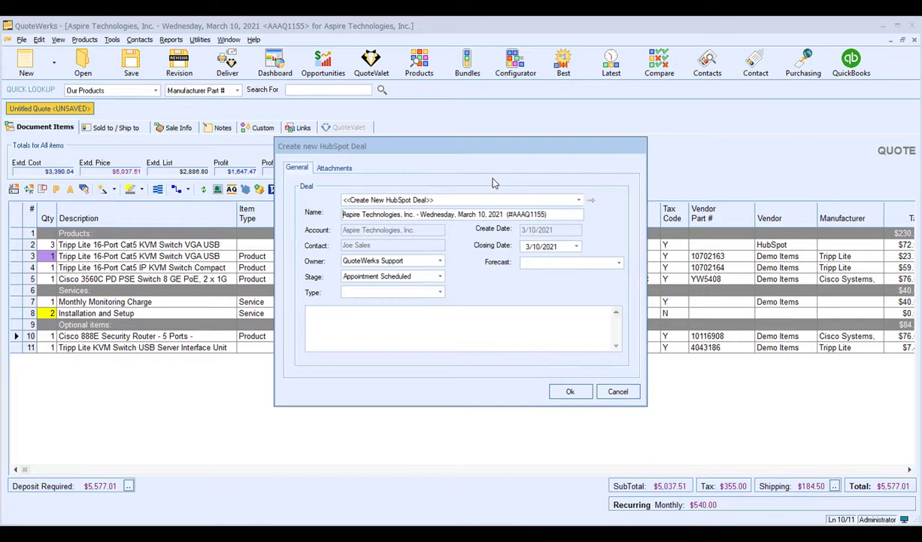
click(579, 201)
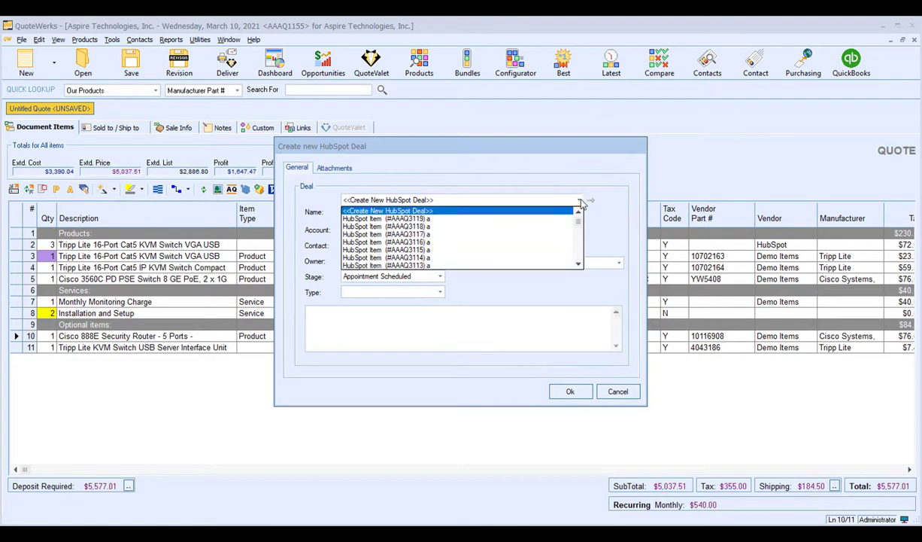
mouse_move(579, 221)
mouse_down()
mouse_move(579, 245)
mouse_move(579, 235)
mouse_up()
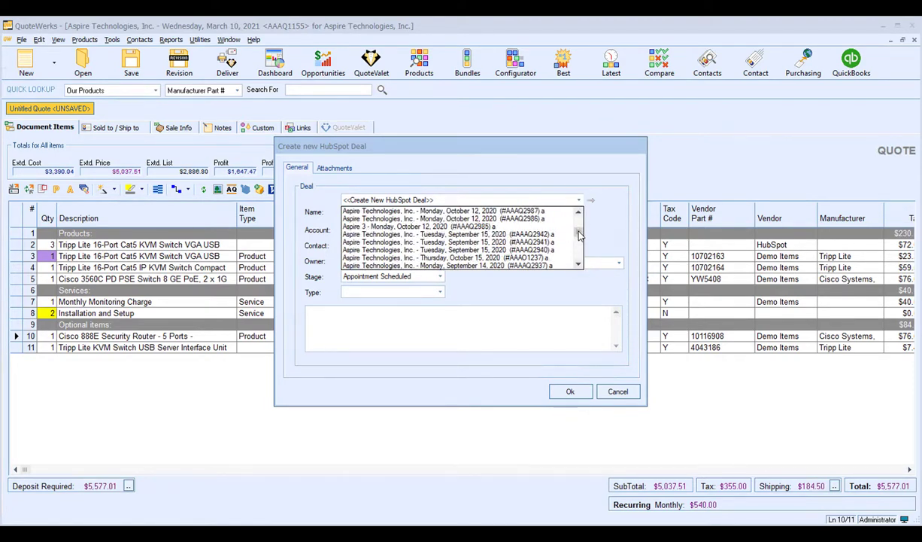
click(492, 178)
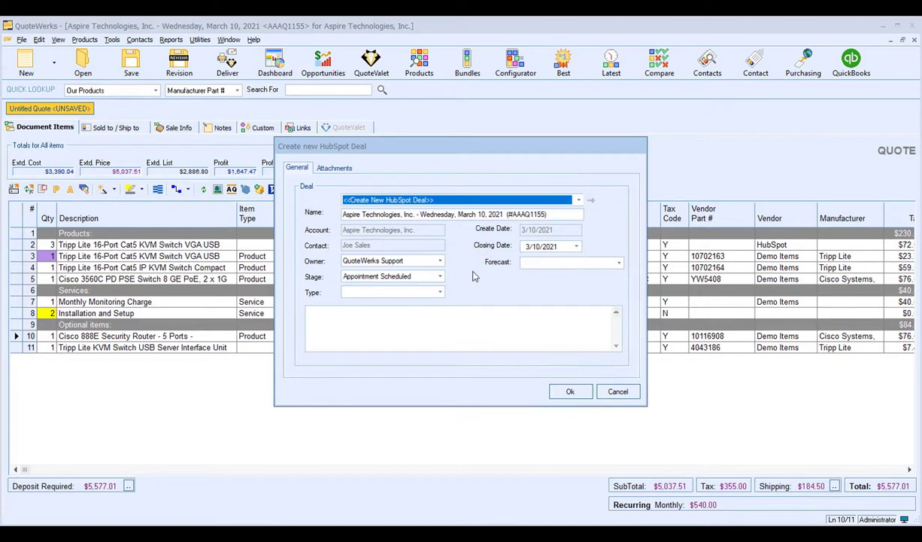
- Set the new HubSpot deal's stage to Quoted, its type to New Business and its closing date to 3/26/2021
click(434, 276)
click(421, 303)
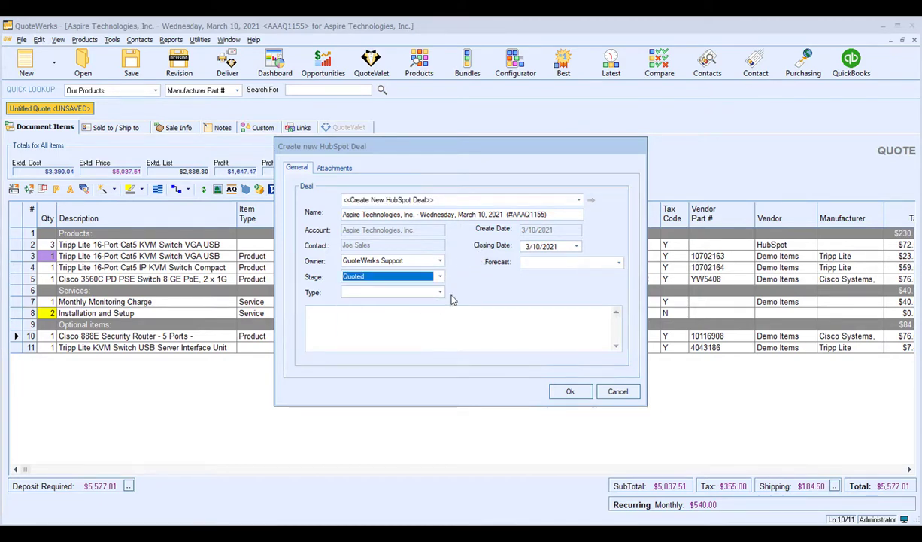
click(413, 292)
click(410, 311)
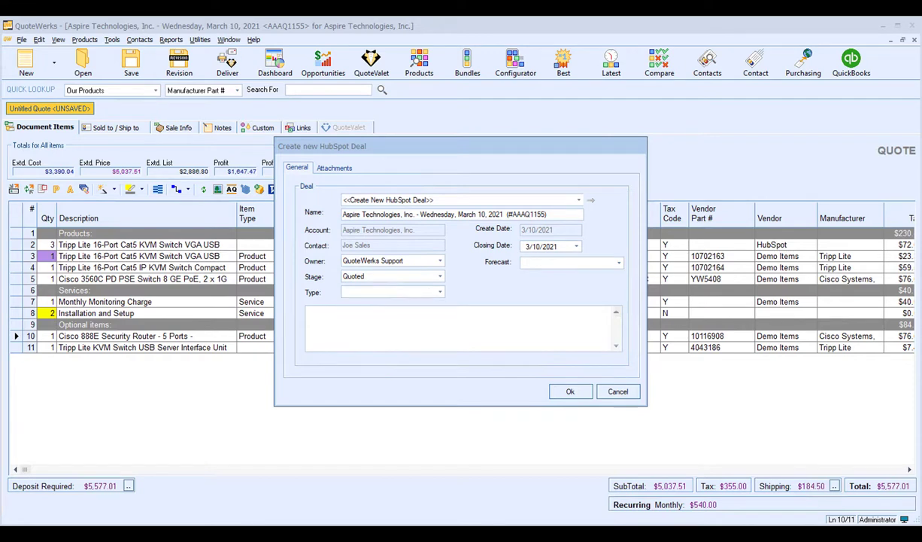
click(576, 247)
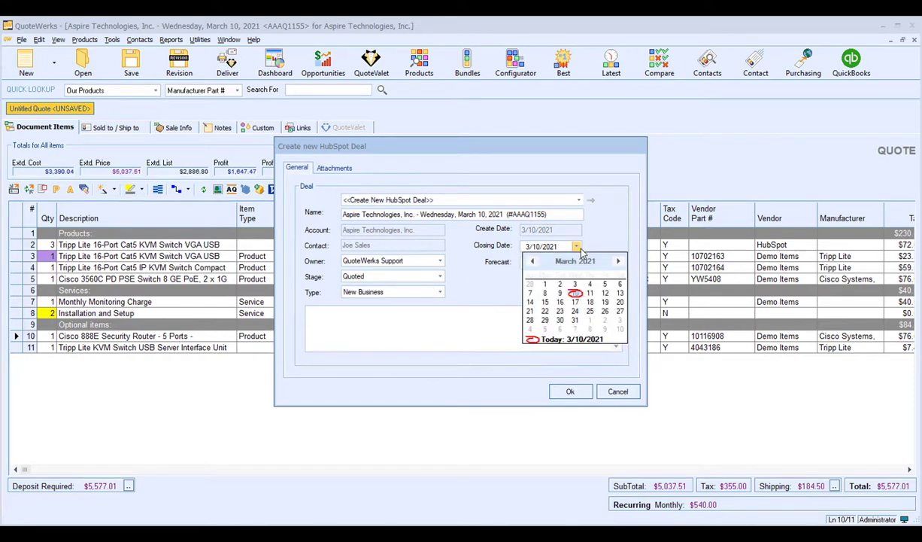
click(583, 302)
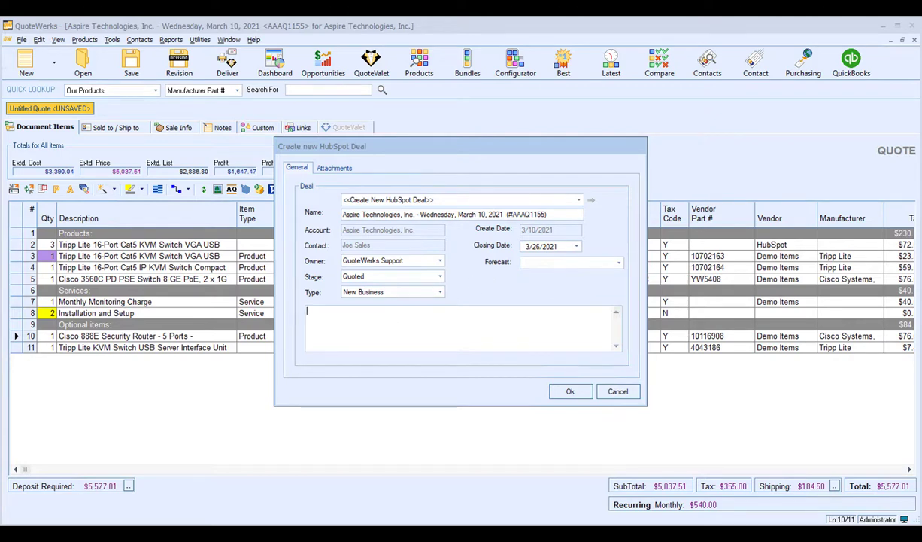
- Enter the deal note "Have demo scheduled for next Wednesday.", check the deal's attachments page and create the deal
text(Have demo schedule)
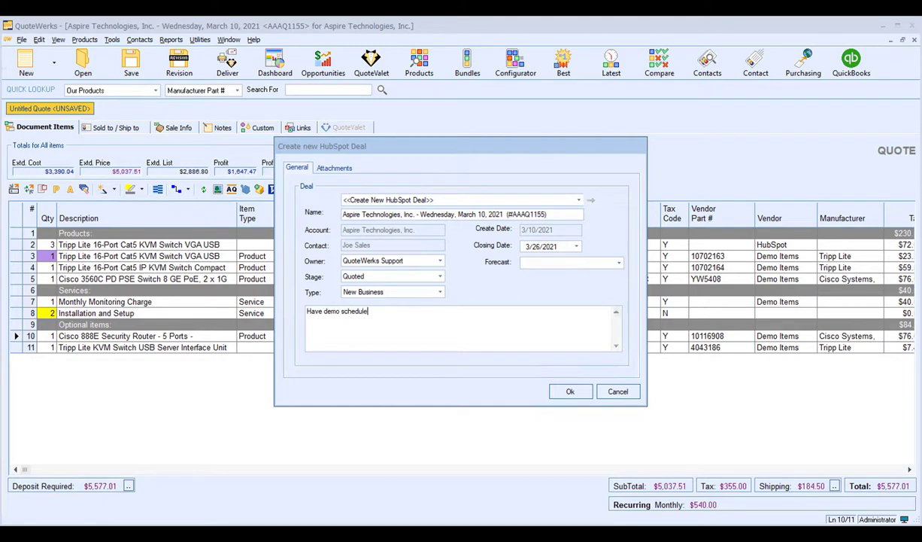
text(d for next Wednesday.)
click(333, 168)
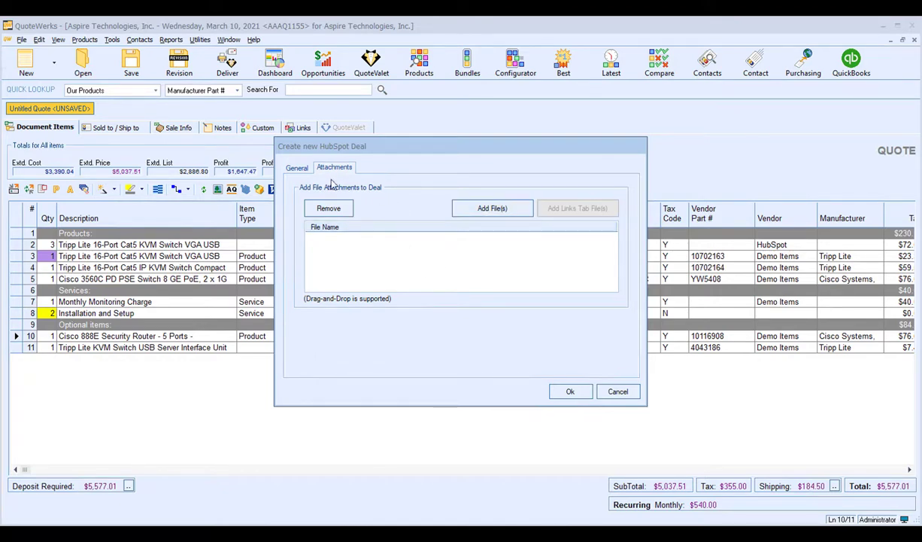
click(297, 168)
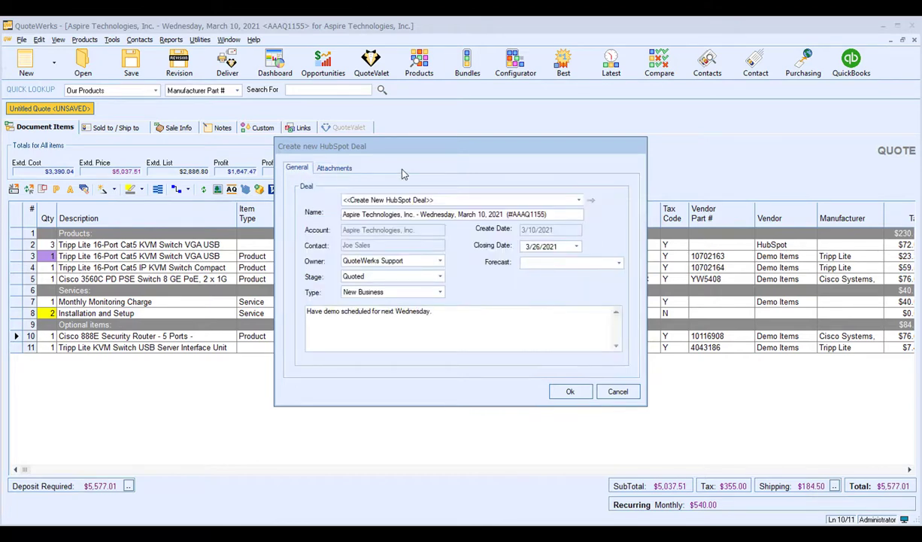
click(570, 391)
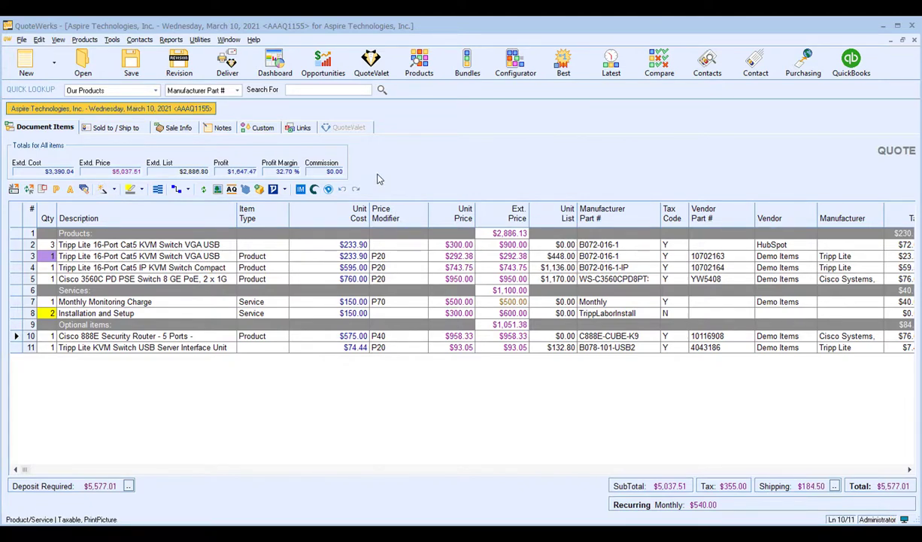
- Open the quote's linked deal in HubSpot CRM and review its details, full line item list and attachments
click(301, 129)
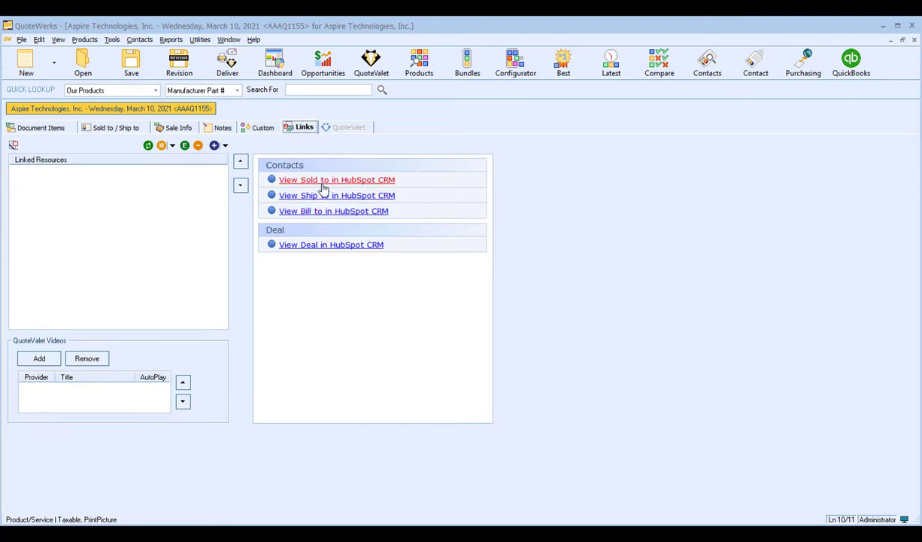
click(325, 245)
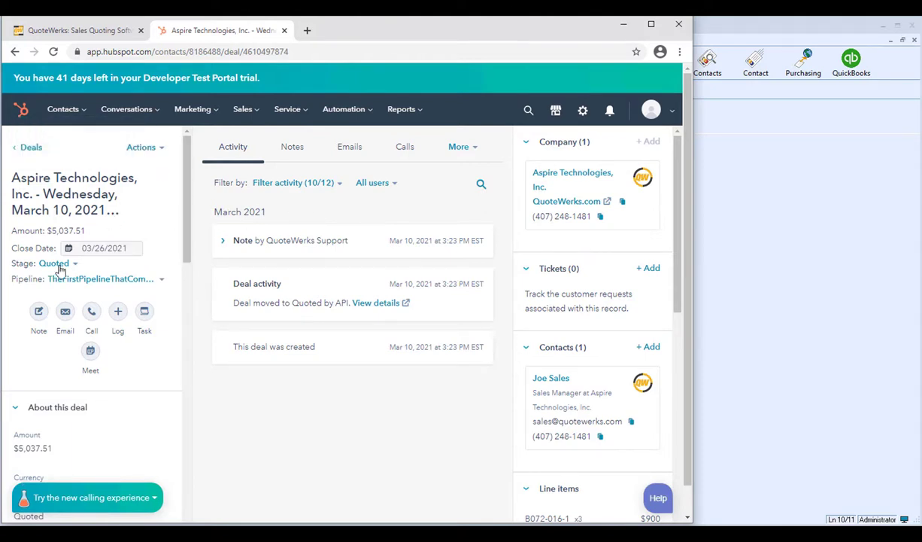
scroll(179, 240, down, 3)
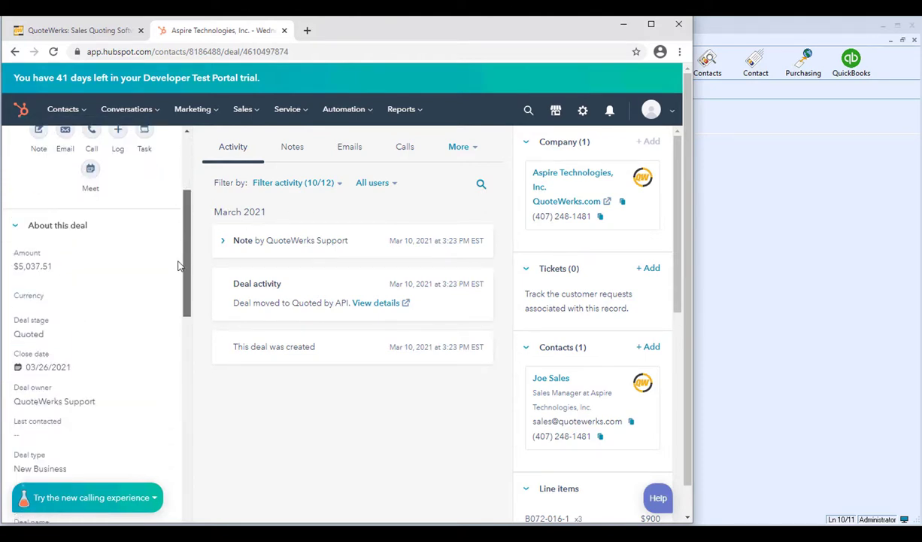
scroll(150, 301, up, 4)
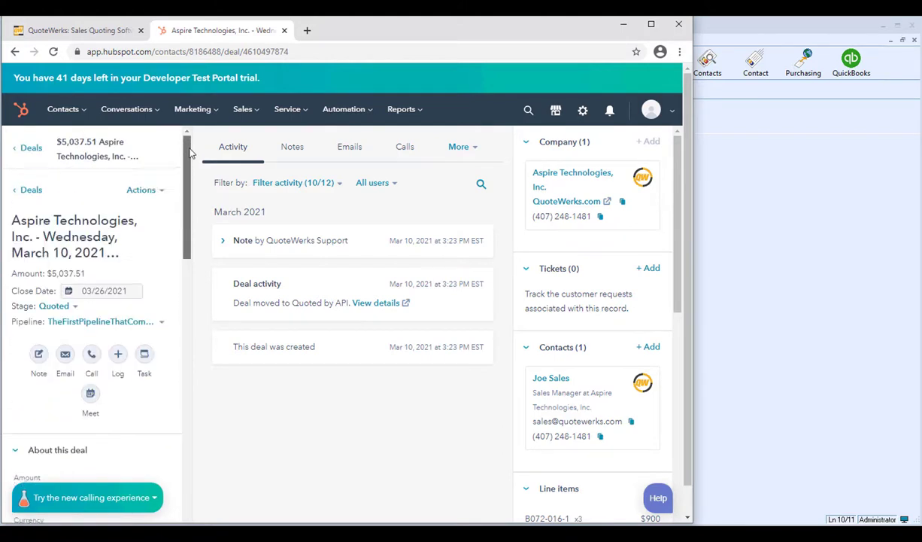
scroll(676, 284, down, 3)
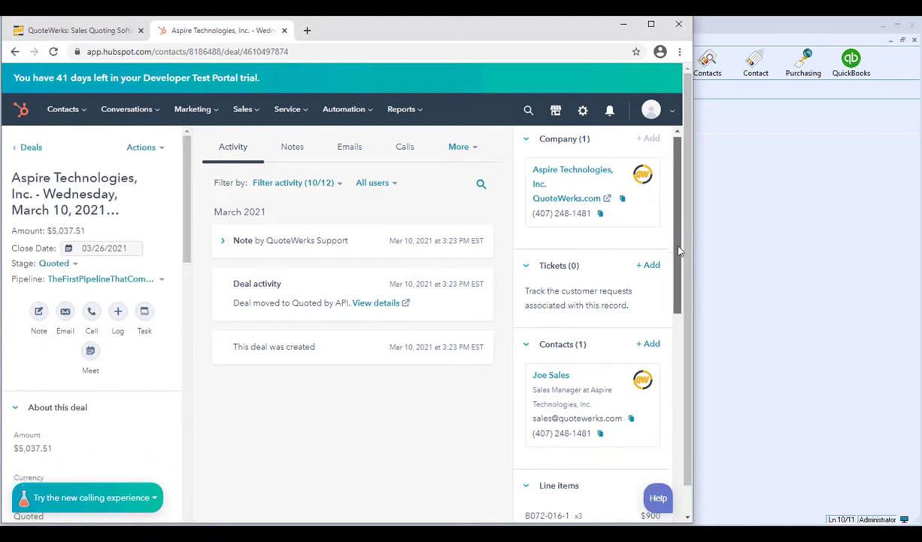
scroll(675, 284, down, 3)
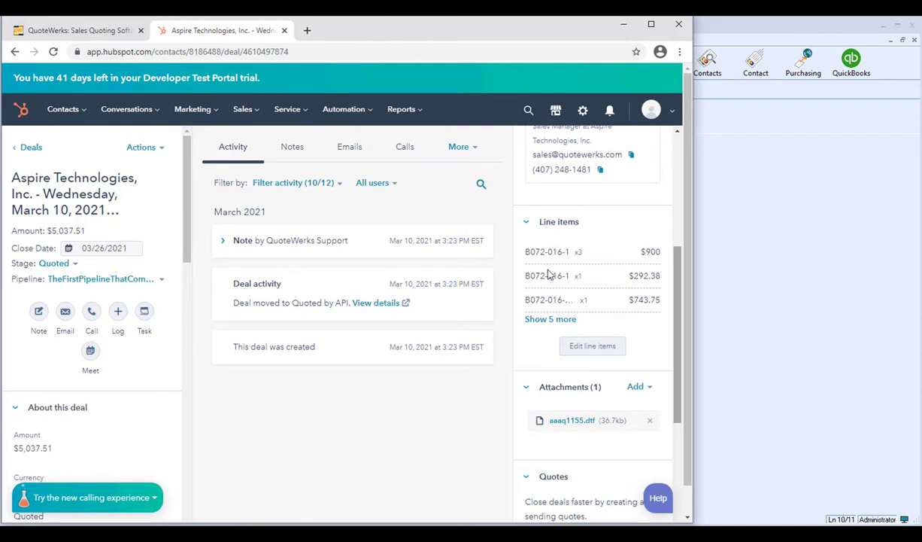
click(560, 320)
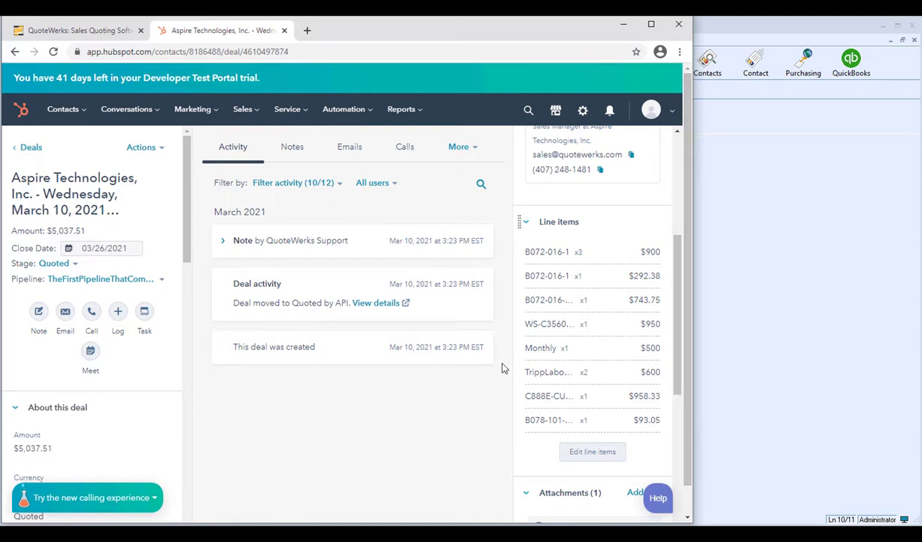
drag(681, 256, 547, 322)
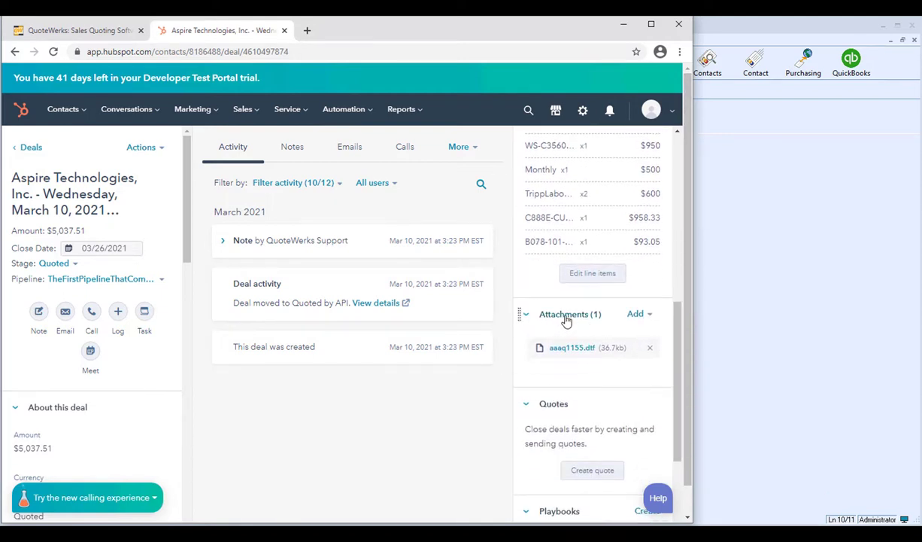
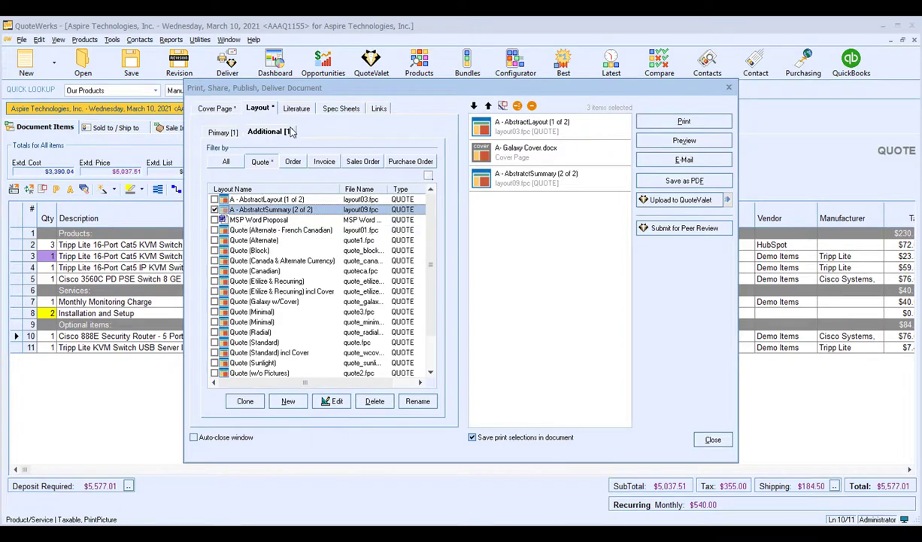
- Include the Support Agreement-A.docx literature in the delivery package and move A- Galaxy Cover.docx ahead of the AbstractLayout
click(292, 111)
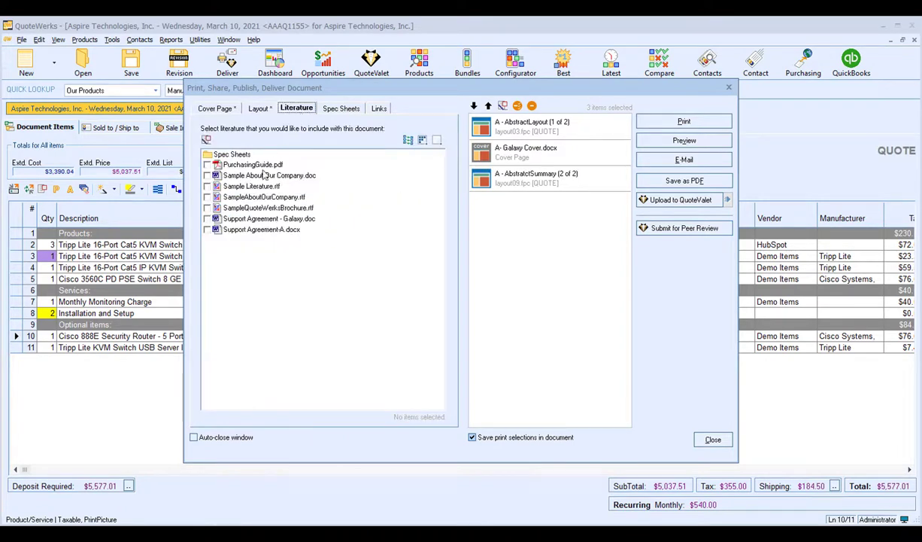
click(208, 230)
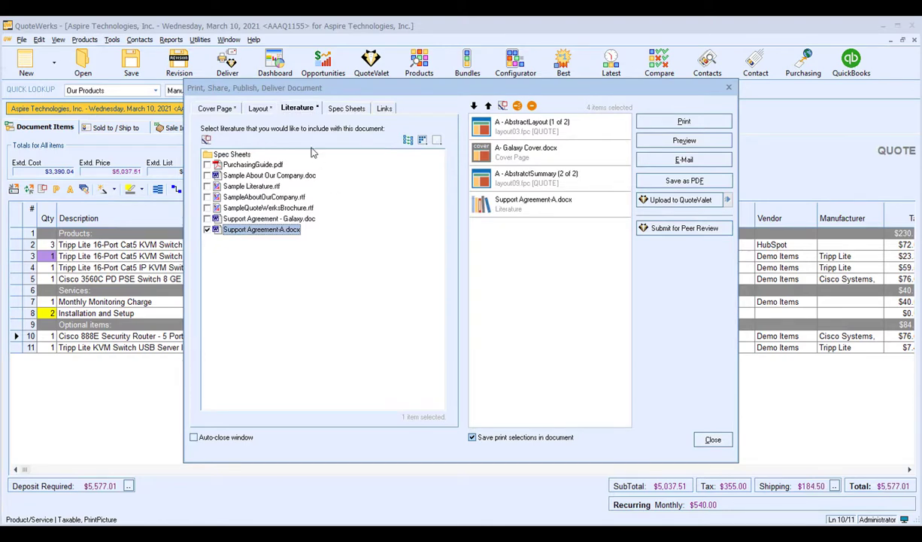
click(259, 109)
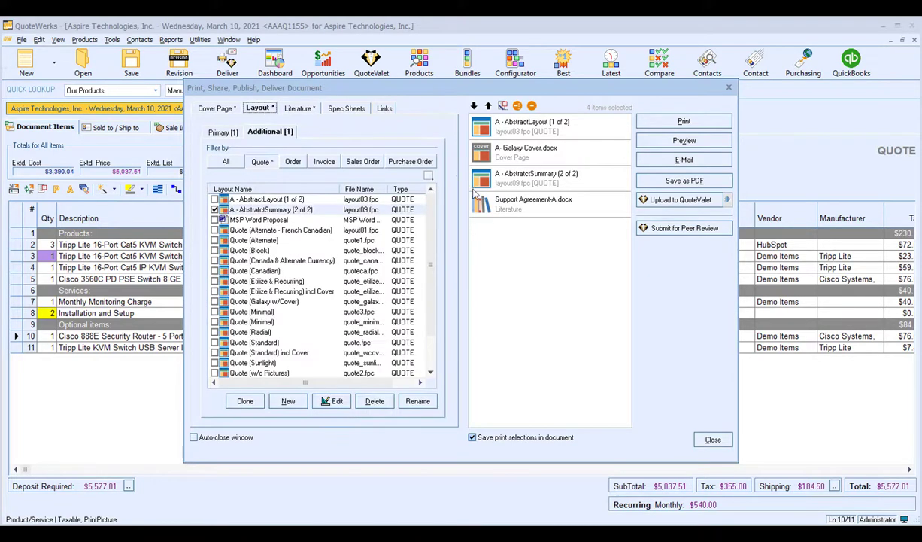
click(487, 105)
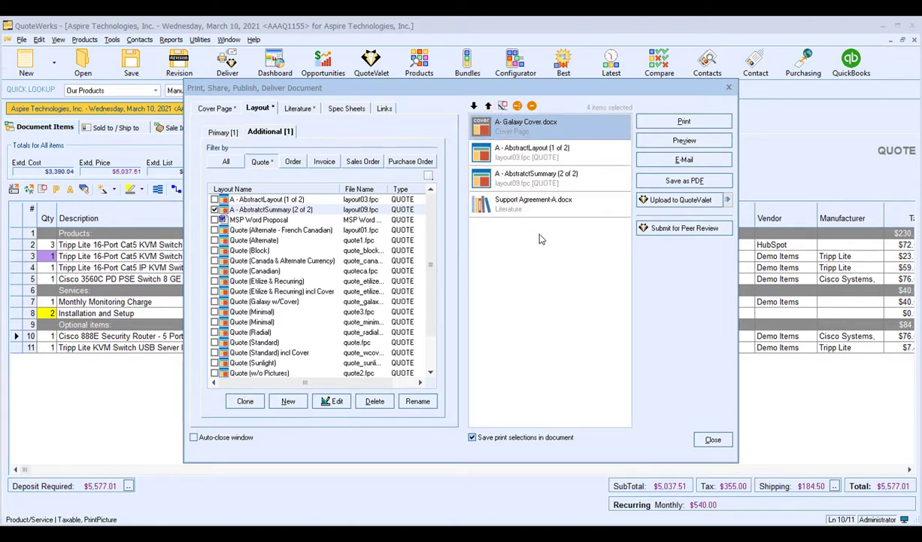
- Upload the quote package to QuoteValet with the *[S]CustomerFacing template
click(677, 200)
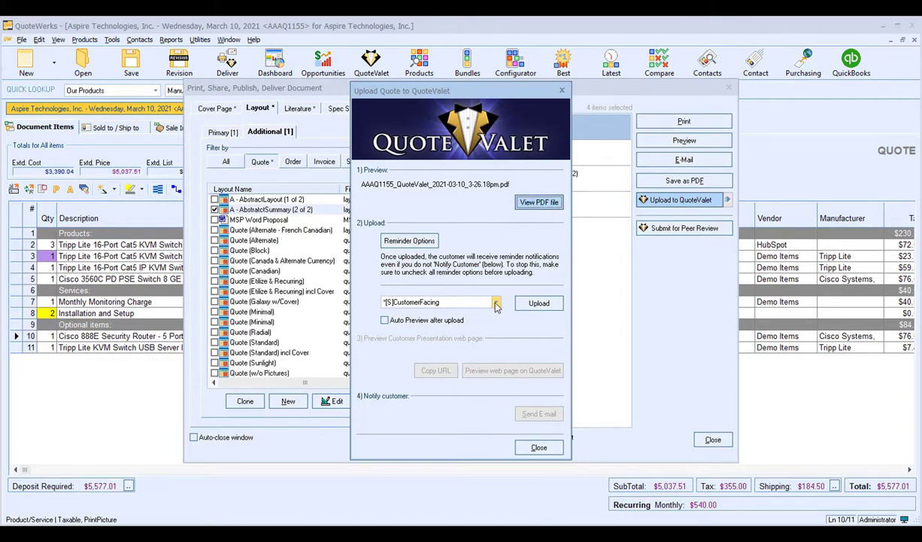
click(534, 303)
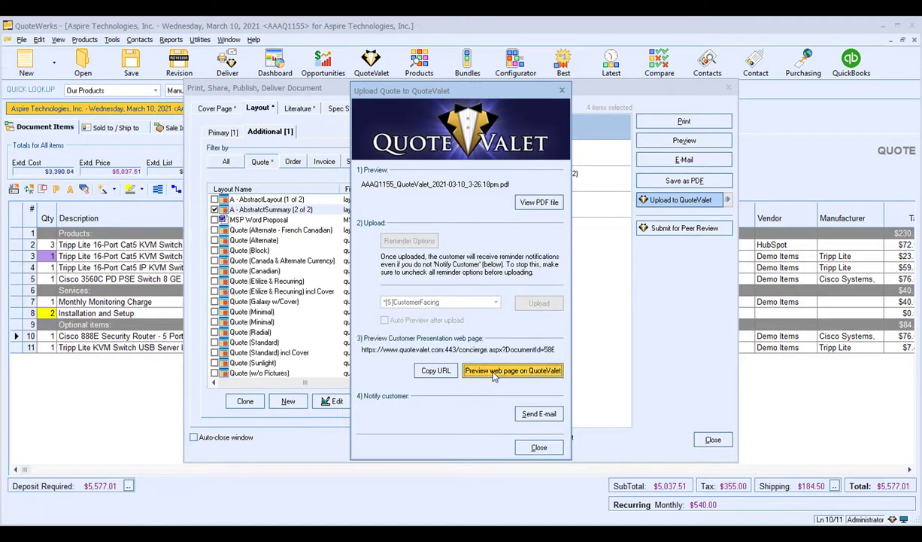
- Preview the uploaded quote's QuoteValet web page and review its line items, totals, payment options and acceptance section
click(493, 372)
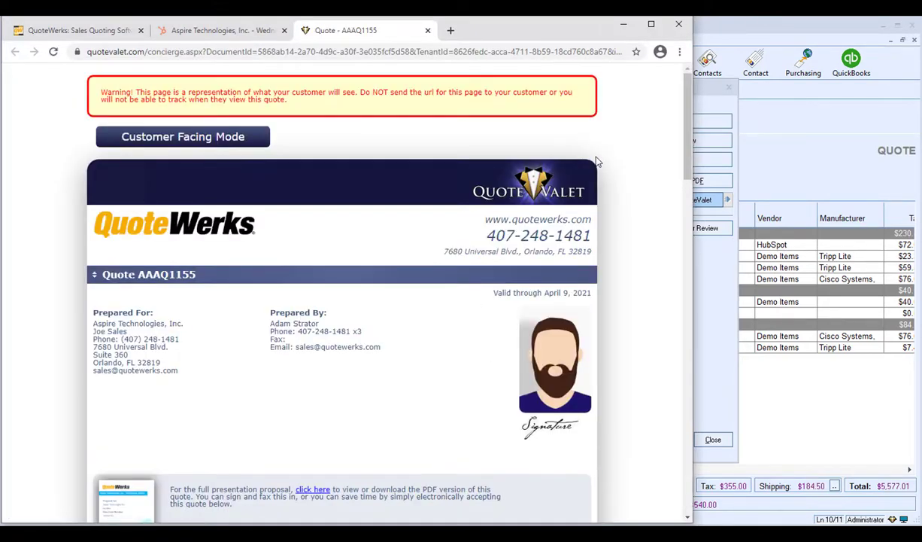
scroll(594, 163, down, 3)
scroll(595, 161, down, 4)
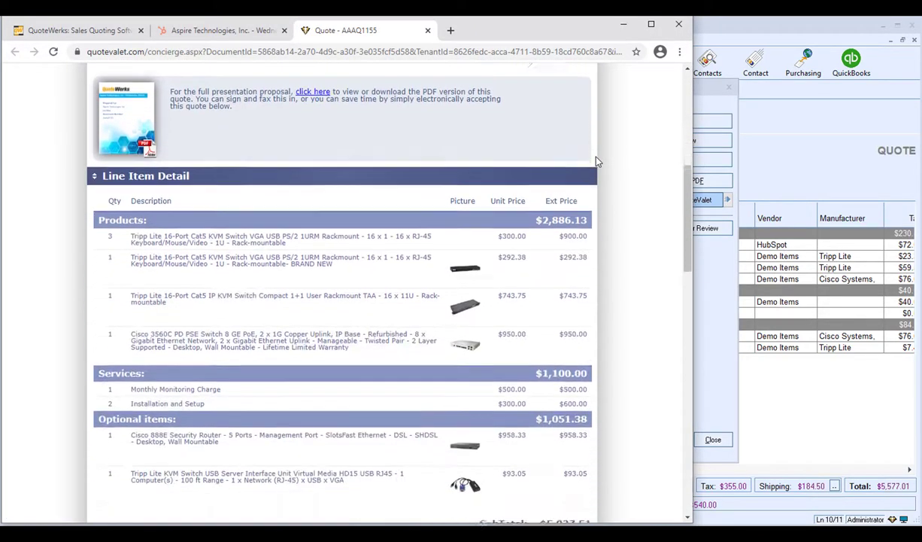
scroll(597, 161, down, 5)
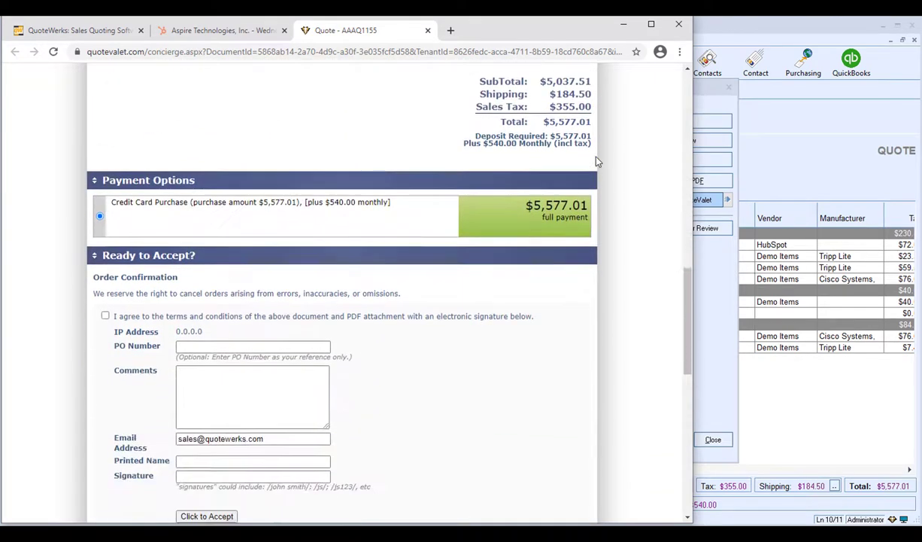
scroll(652, 284, up, 2)
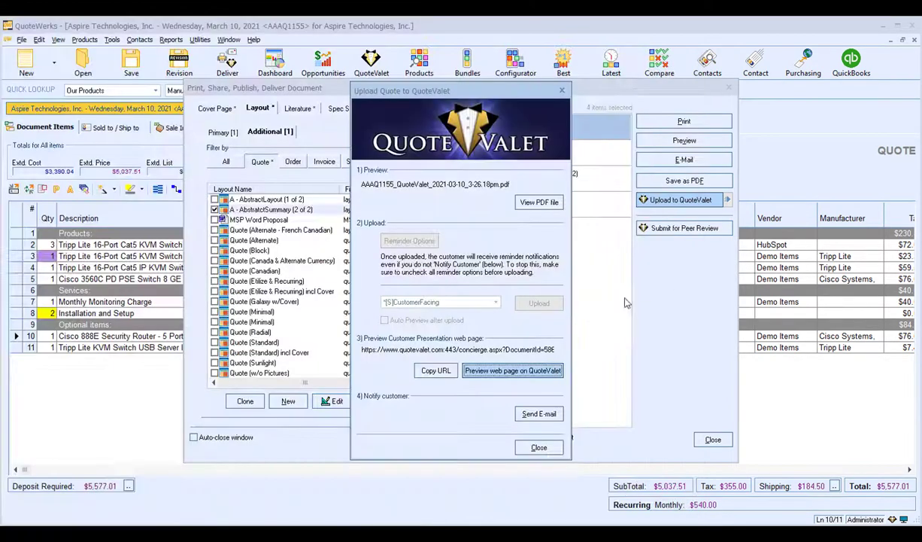
click(707, 262)
- Notify the customer of the uploaded quote by e-mail and close the QuoteValet upload and document delivery windows
click(540, 414)
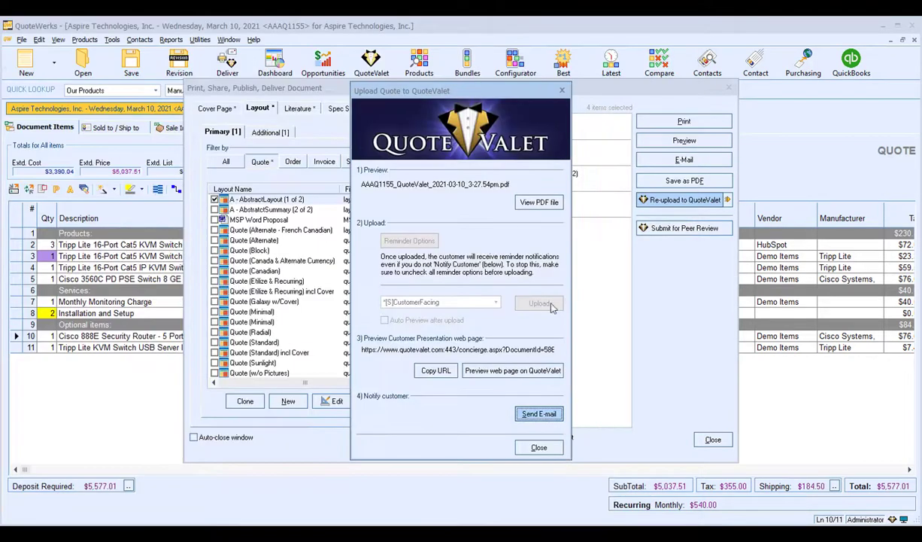
click(539, 447)
click(712, 441)
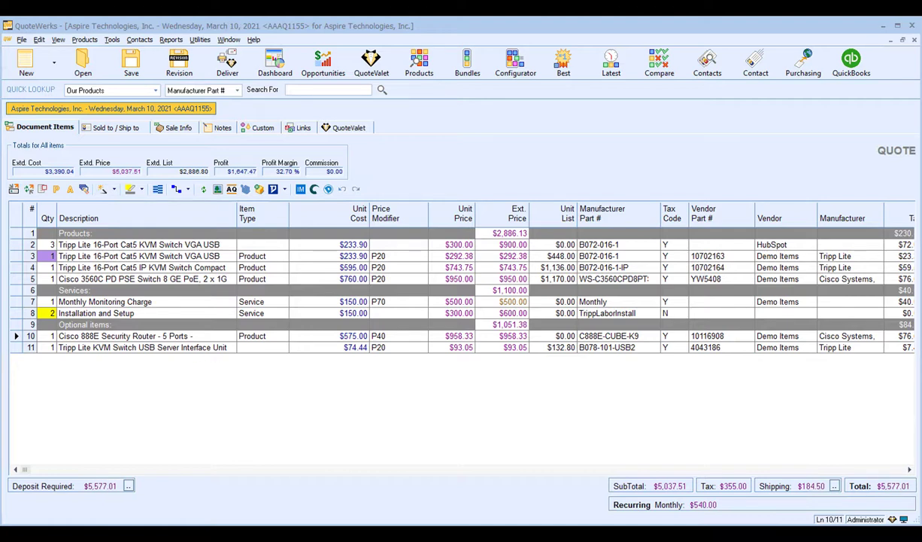
- Set the quantity of the Tripp Lite 16-Port Cat5 IP KVM Switch to 3 and the Cisco 3560C switch to 2
click(52, 267)
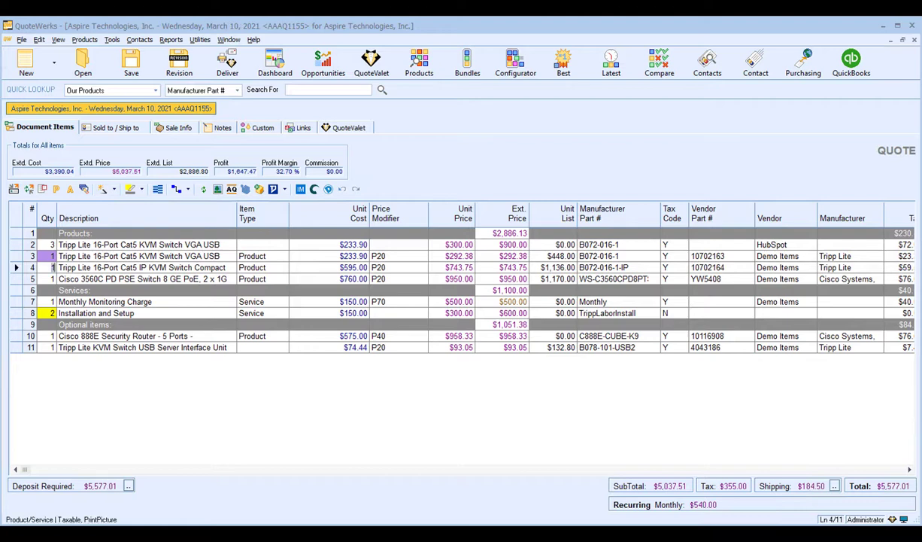
text(3)
key(Return)
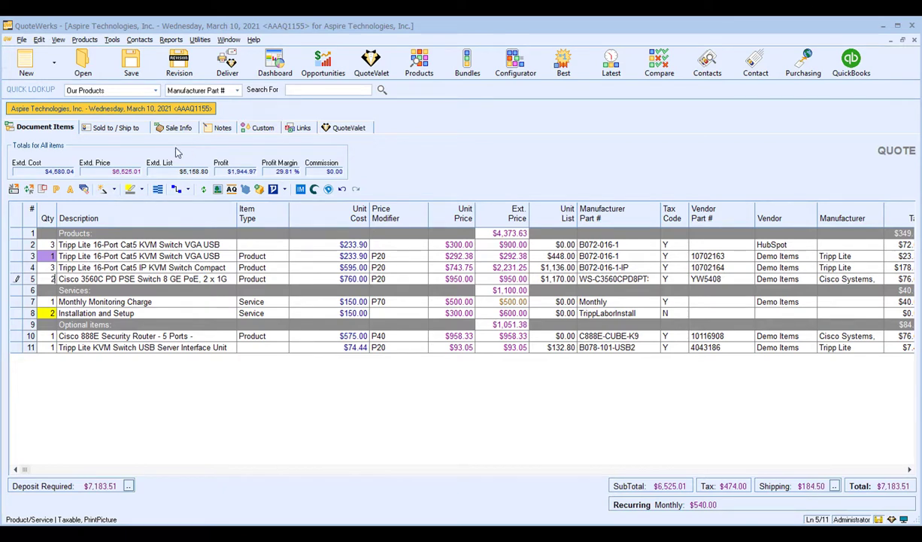
- Save the revised quote, updating its existing linked document and HubSpot deal with stage Quoted and type New Business
click(131, 64)
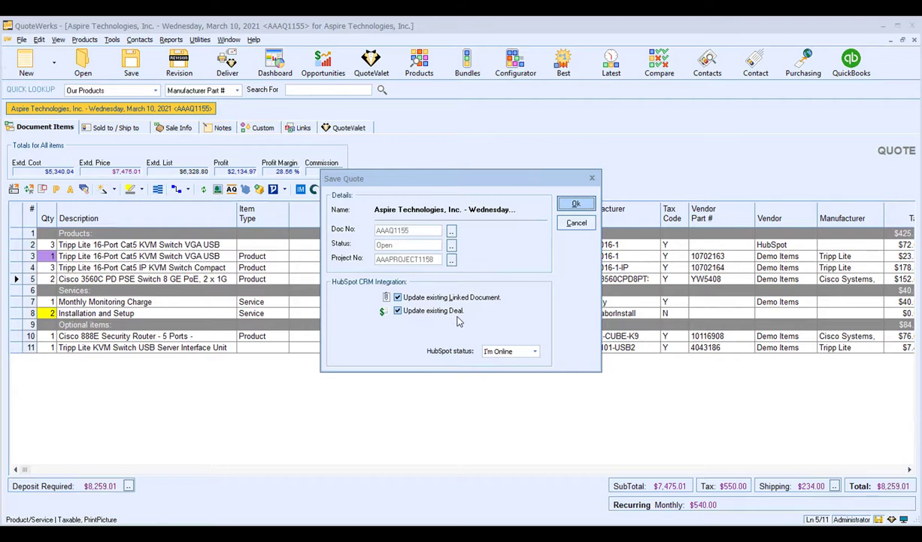
click(571, 204)
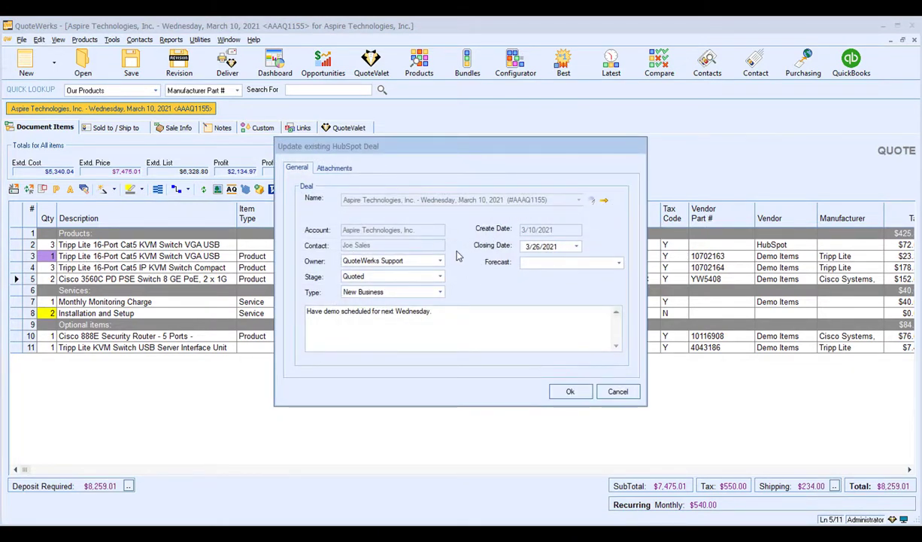
click(558, 389)
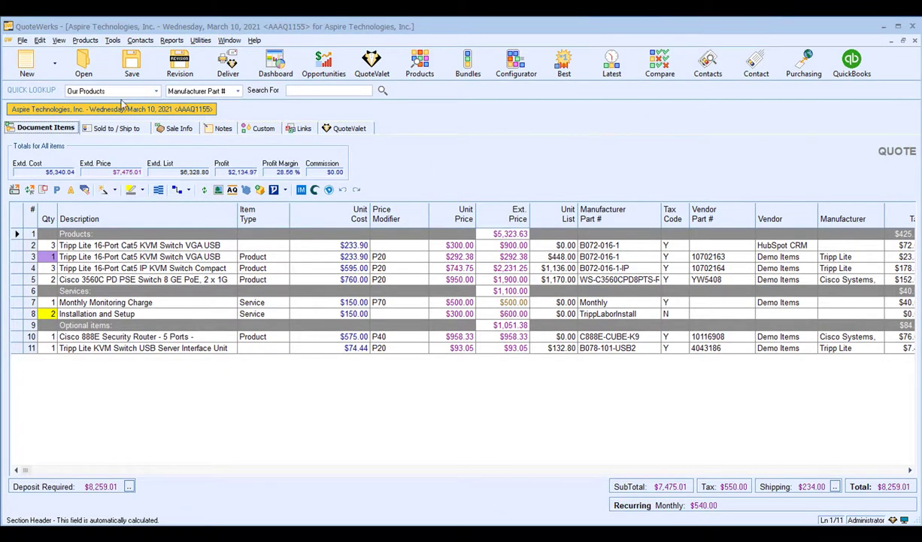
- Convert the quote to an Open order with non-selected optional items removed, and close its HubSpot deal as Closed Won
click(23, 40)
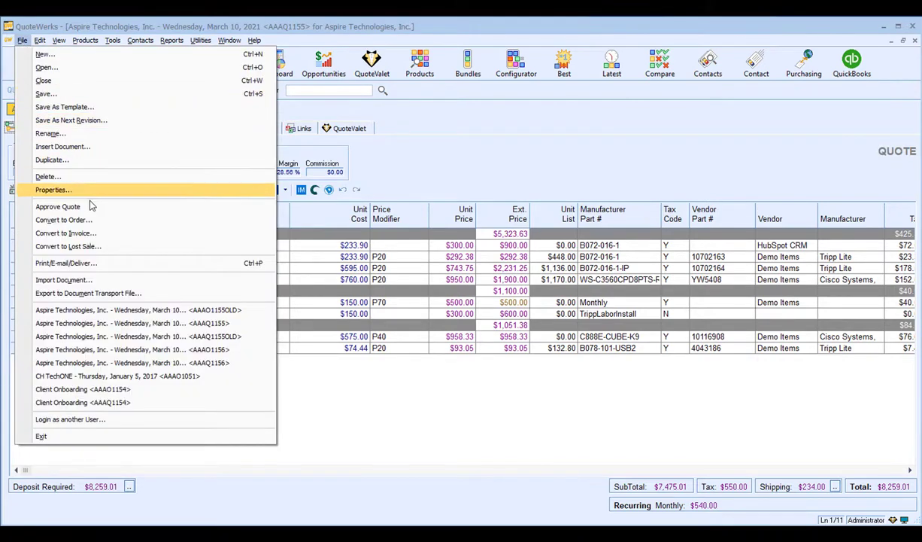
click(63, 219)
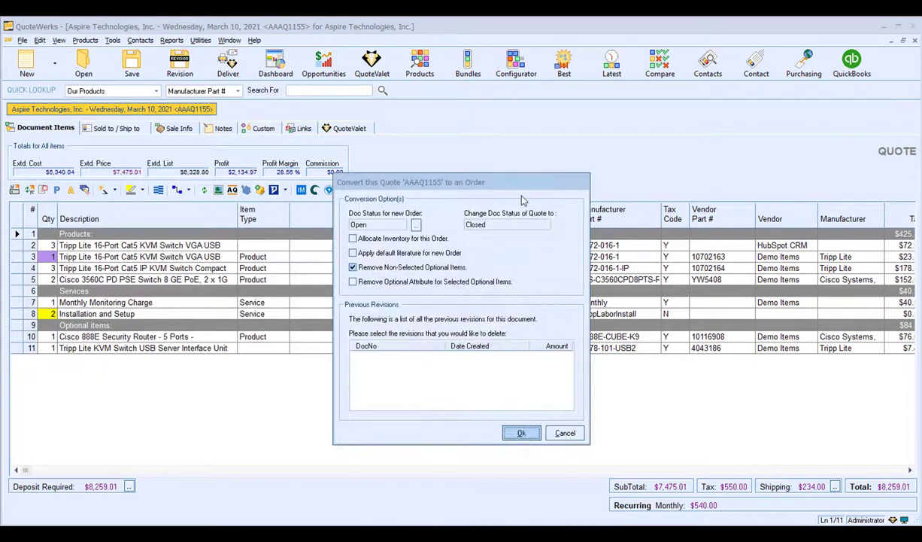
click(523, 433)
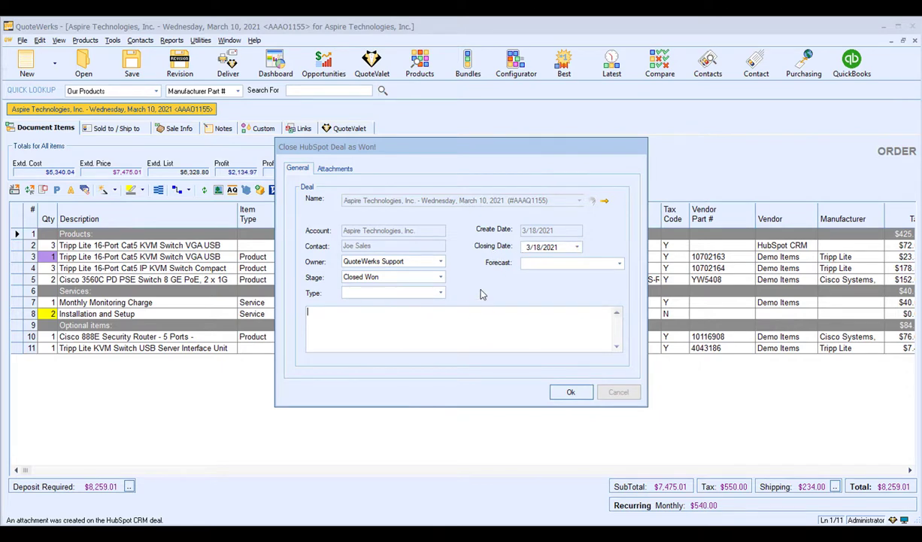
click(571, 393)
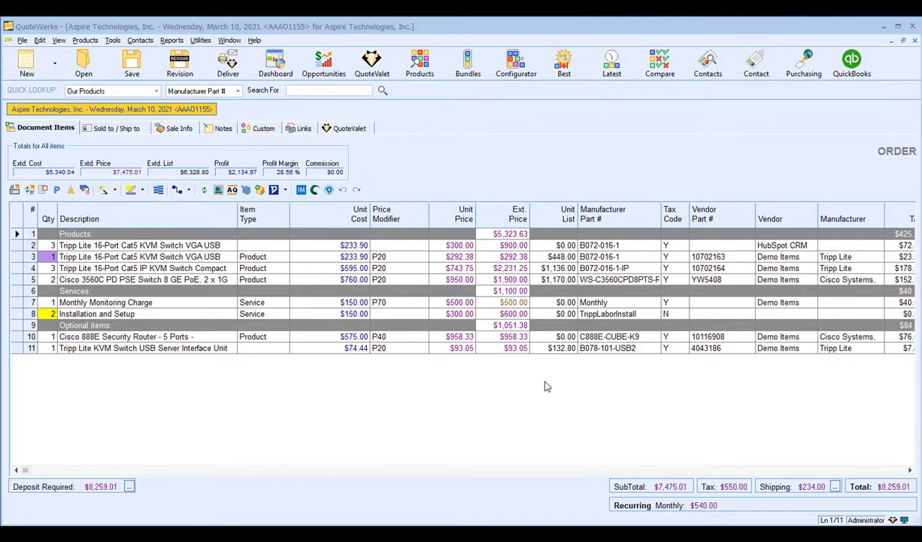
- Open the order's linked deal in HubSpot CRM to check its details, and return to the order's line items
click(302, 129)
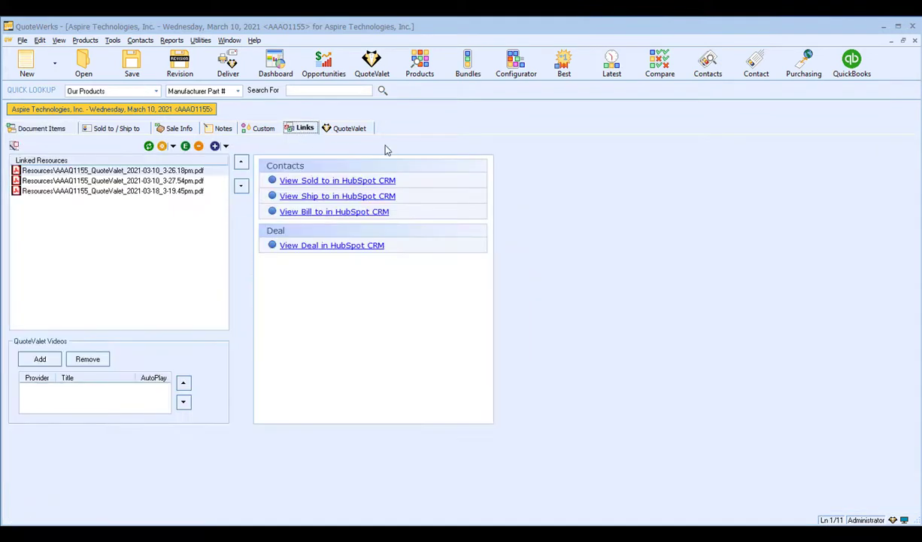
click(322, 249)
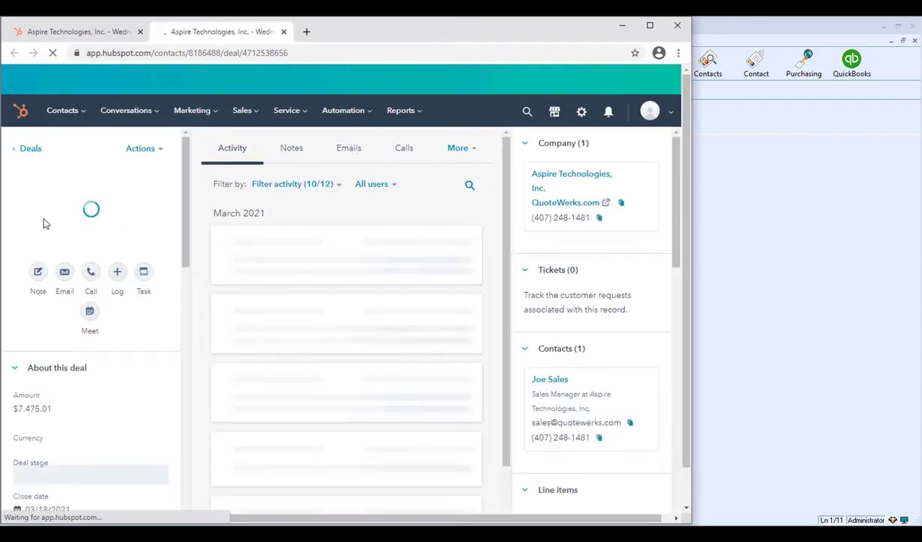
click(759, 261)
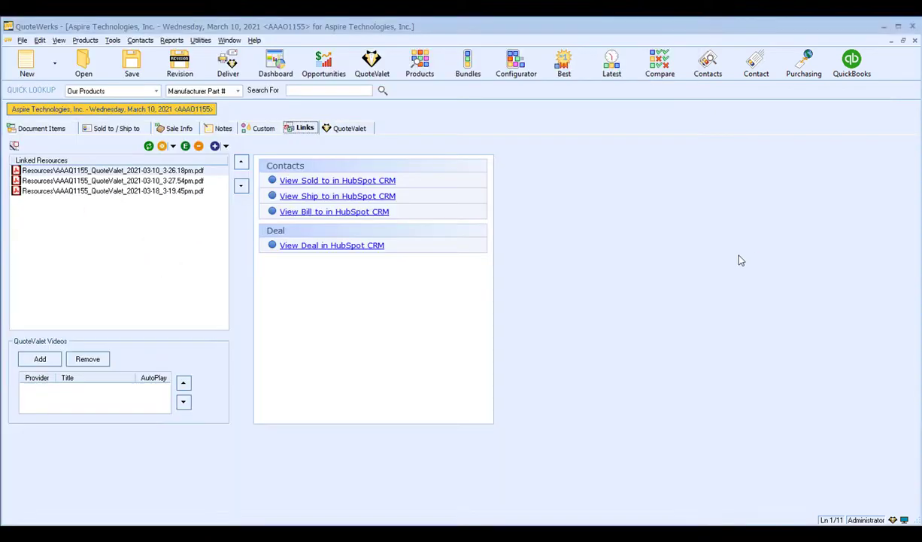
click(43, 129)
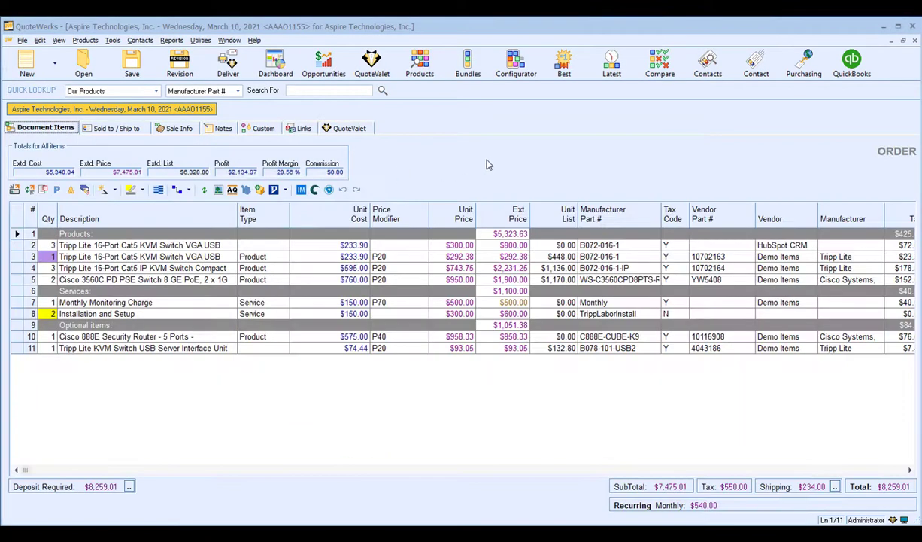